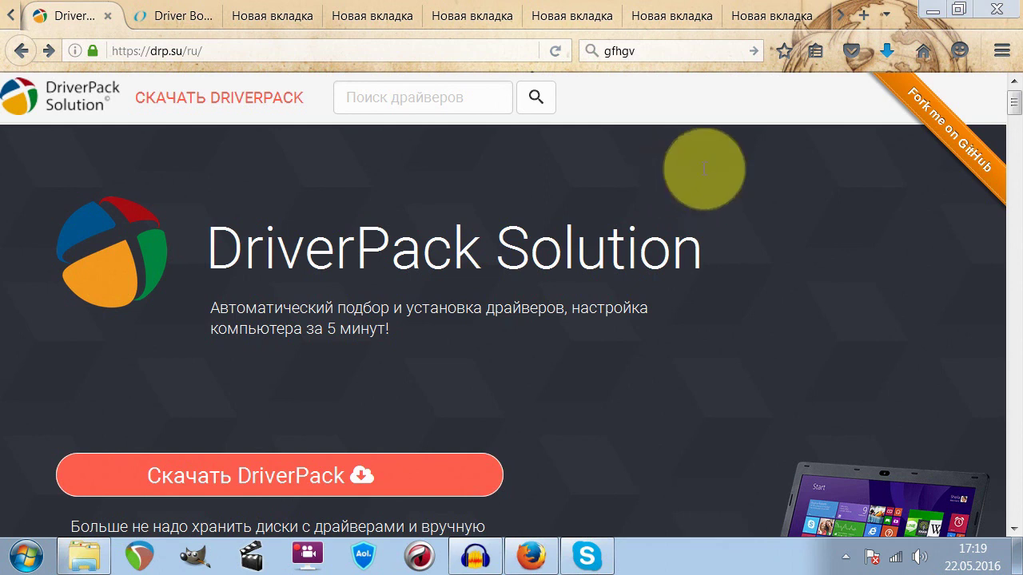
left_click(847, 557)
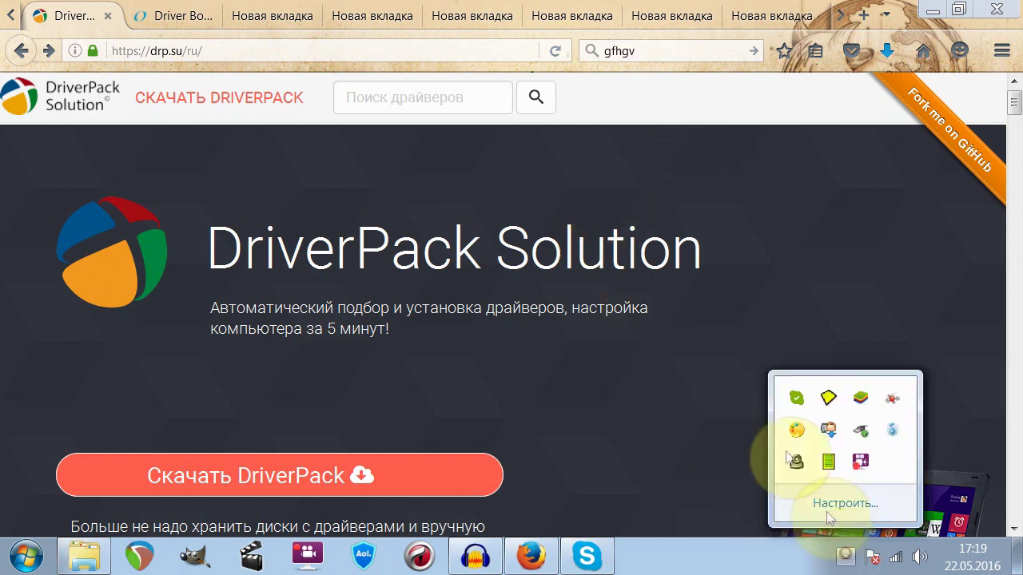
left_click(351, 203)
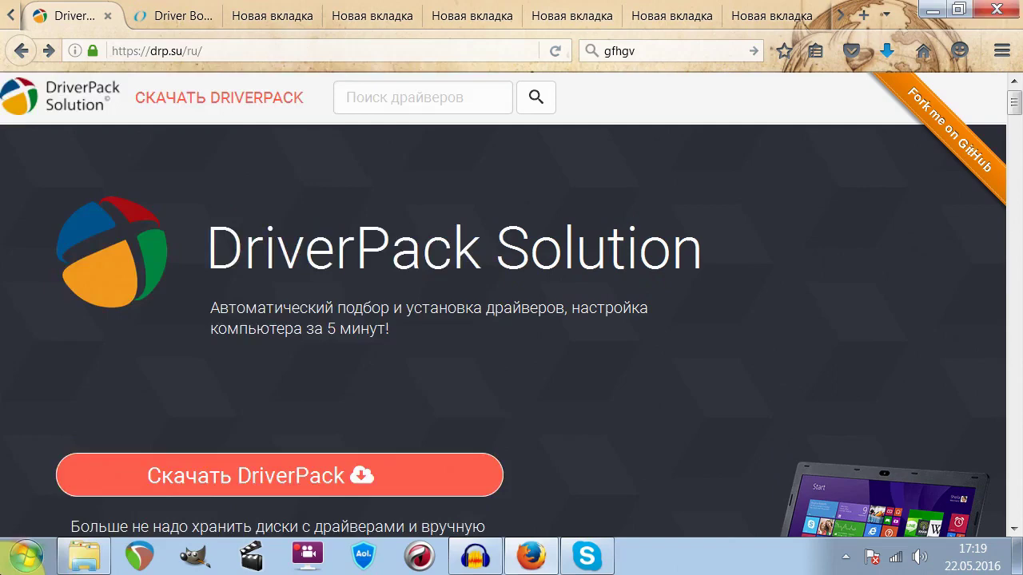
Step: Open Device Manager (Диспетчер устройств) from the System and Security section of the Windows Control Panel
left_click(27, 557)
left_click(370, 347)
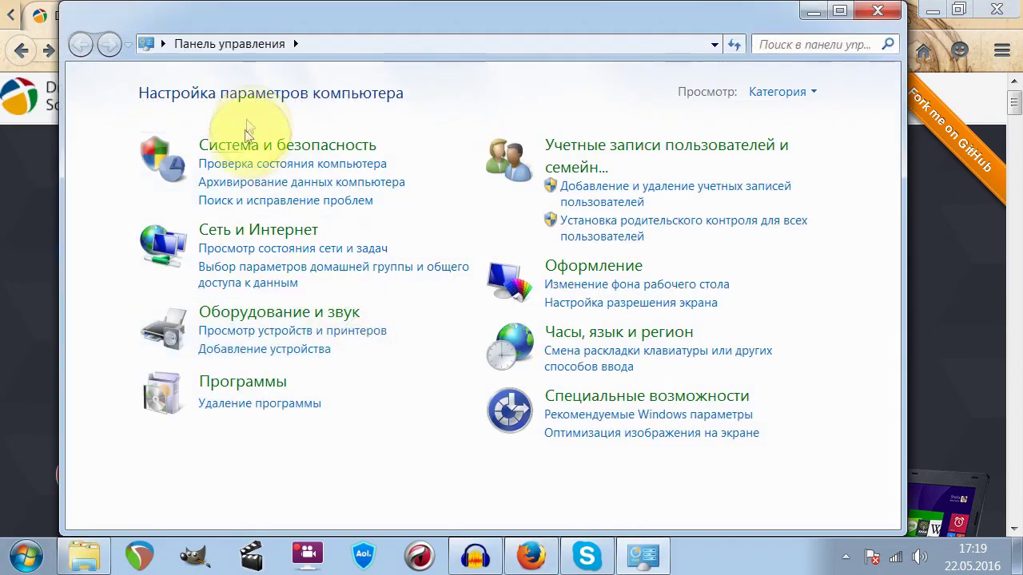
left_click(225, 146)
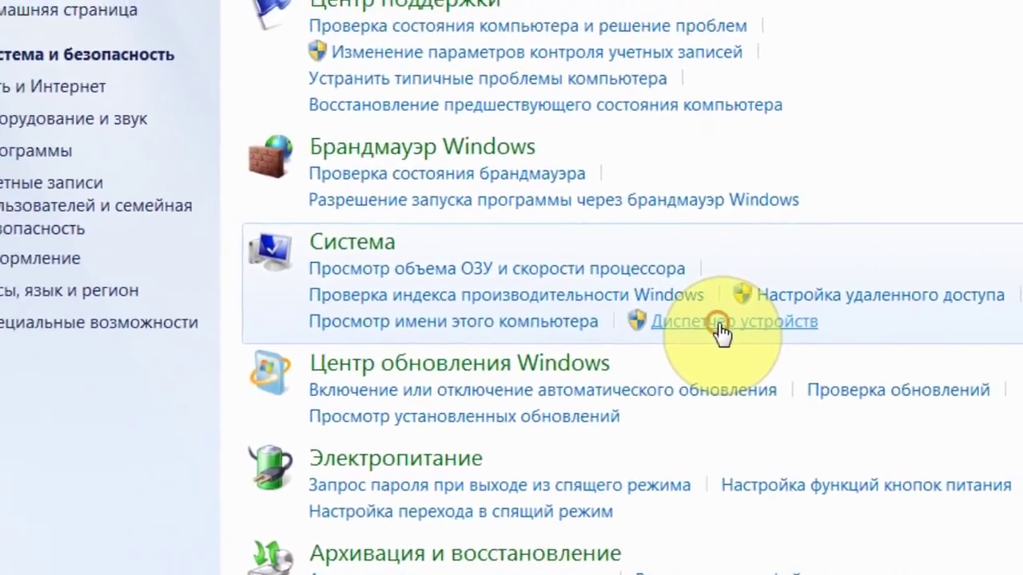
left_click(903, 462)
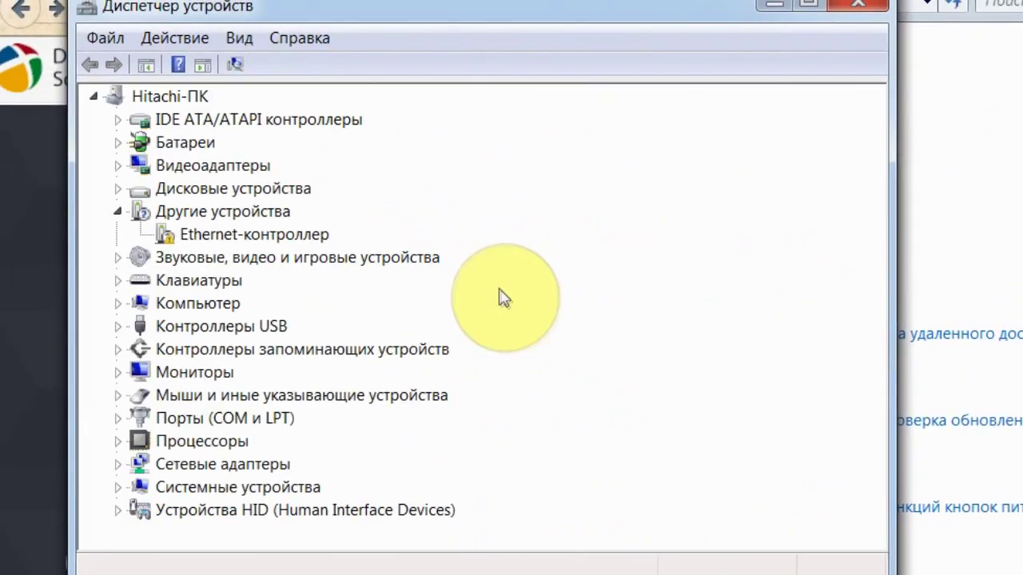
left_click(195, 238)
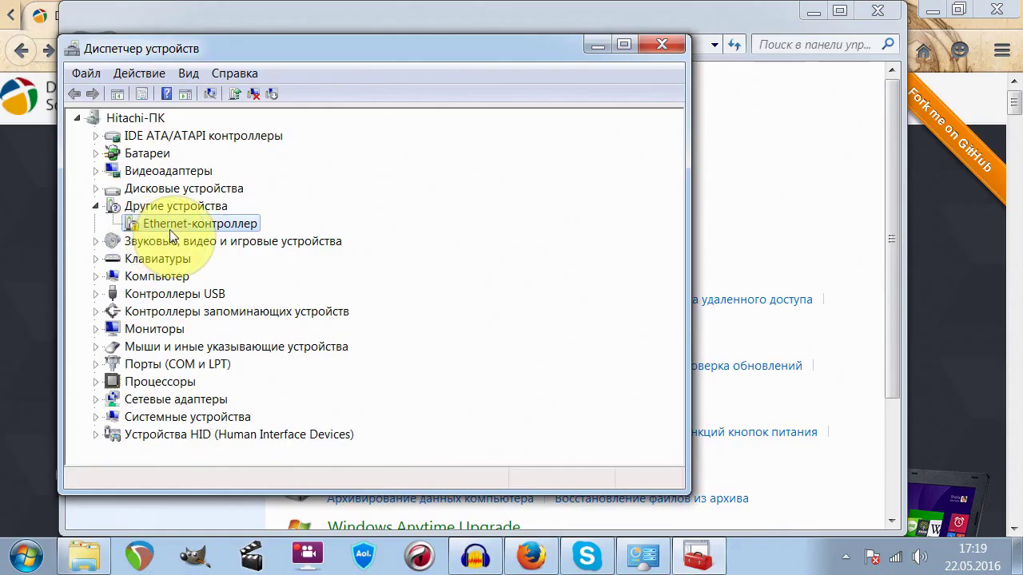
right_click(292, 255)
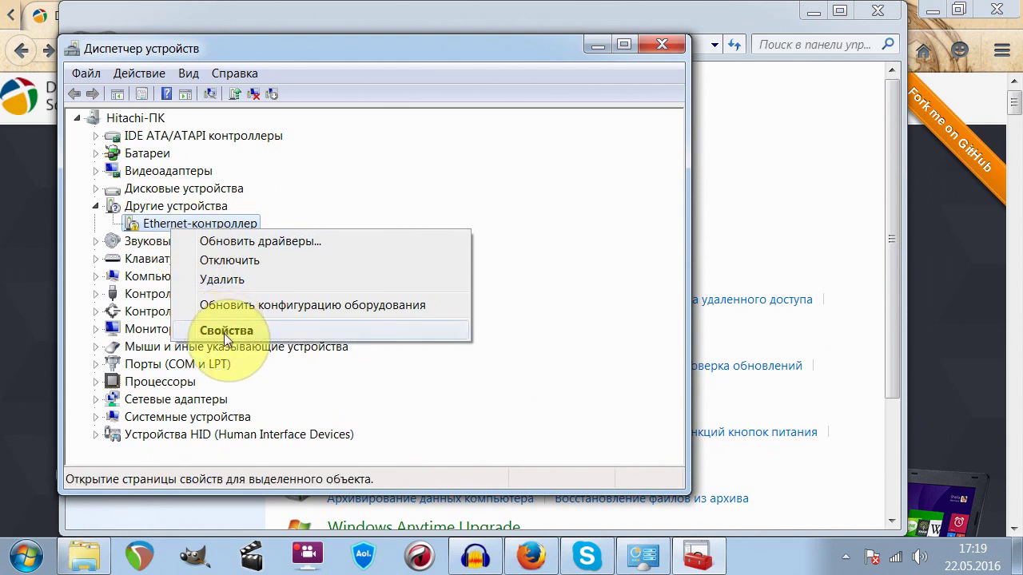
left_click(232, 45)
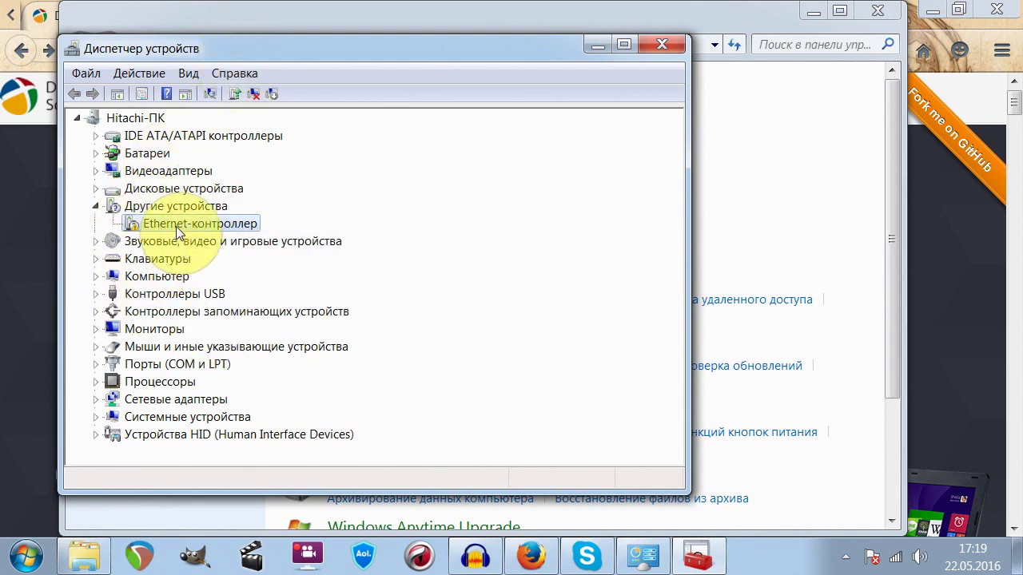
Step: Examine the devices in the processor, network adapter, sound, IDE ATA/ATAPI controller and video adapter categories, collapsing each one again
double_click(164, 383)
double_click(166, 384)
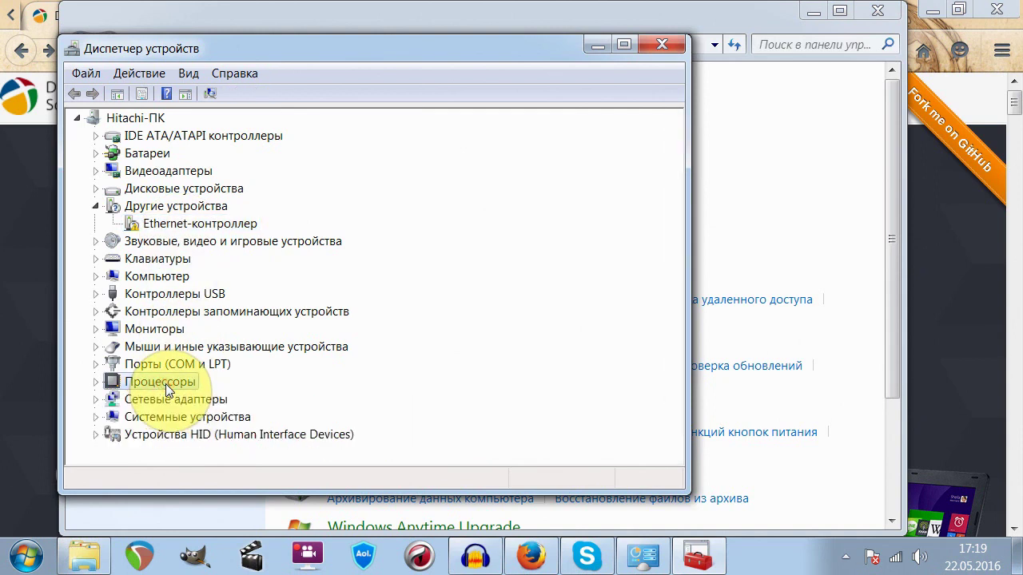
double_click(155, 400)
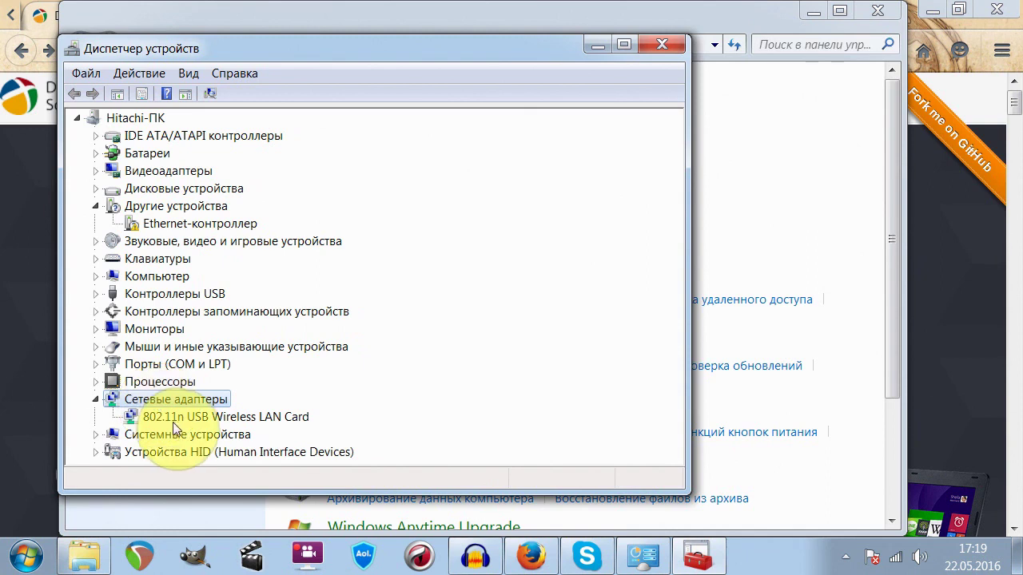
double_click(151, 401)
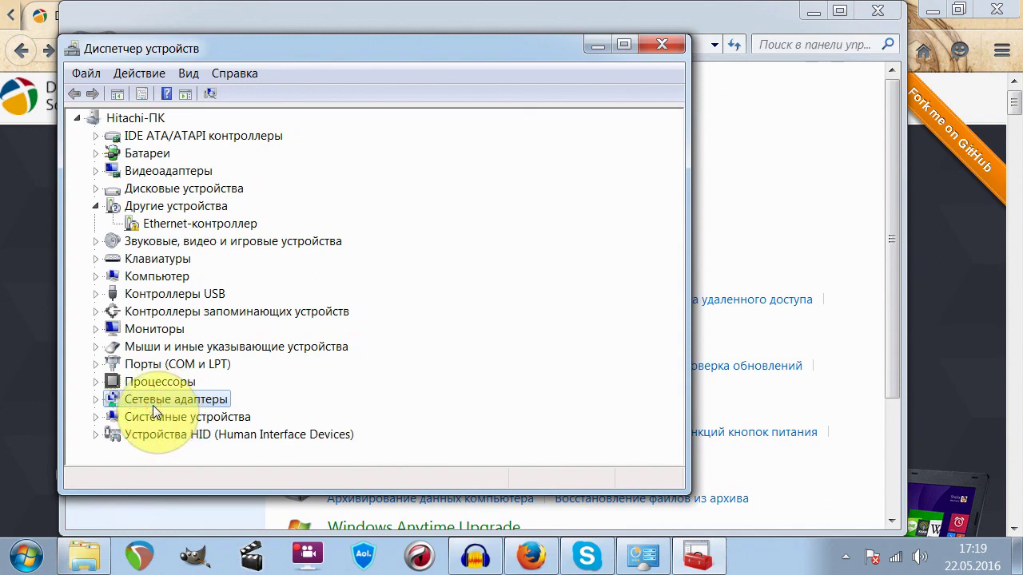
double_click(160, 243)
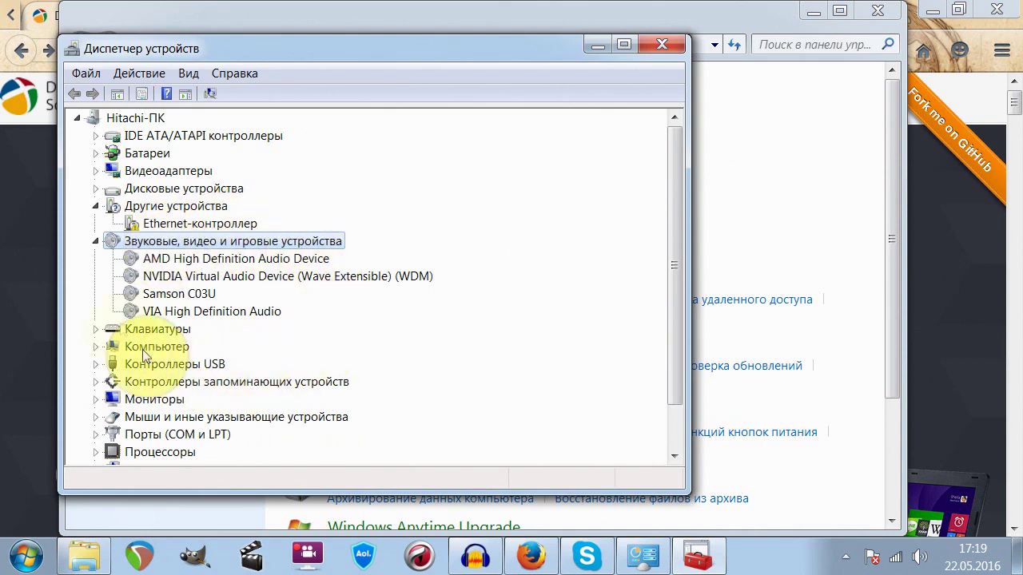
double_click(160, 242)
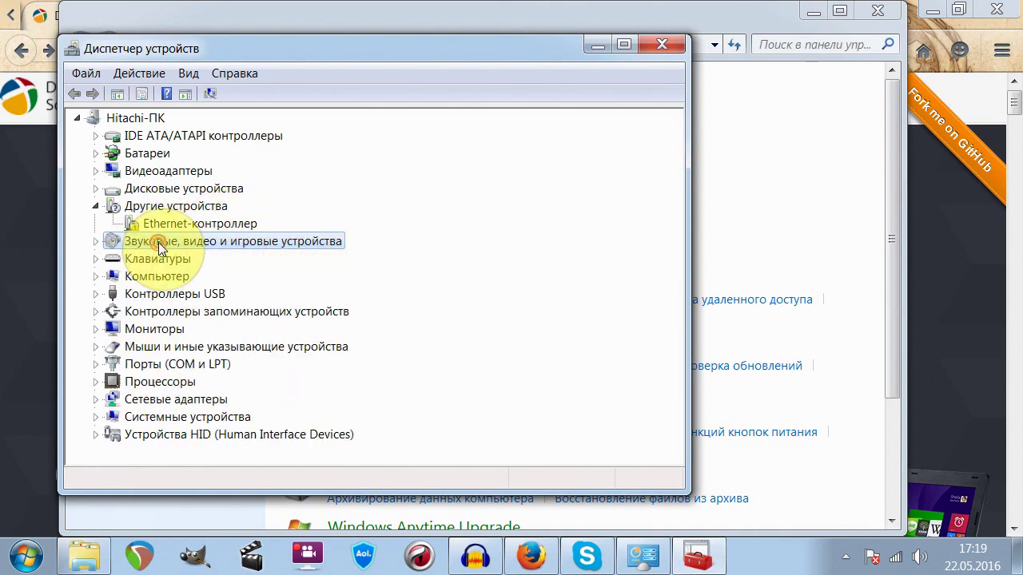
double_click(152, 136)
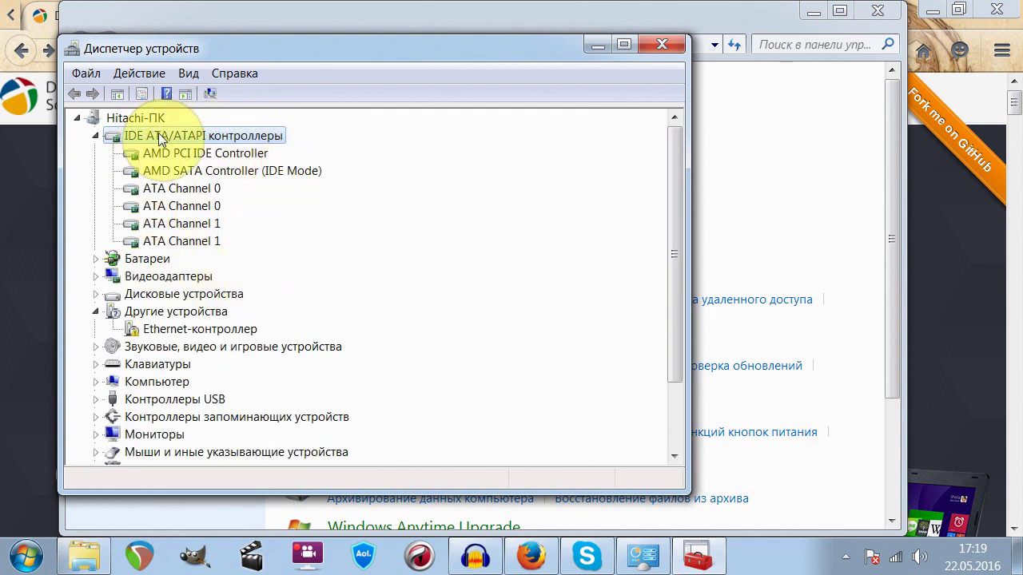
double_click(158, 135)
left_click(154, 171)
double_click(155, 172)
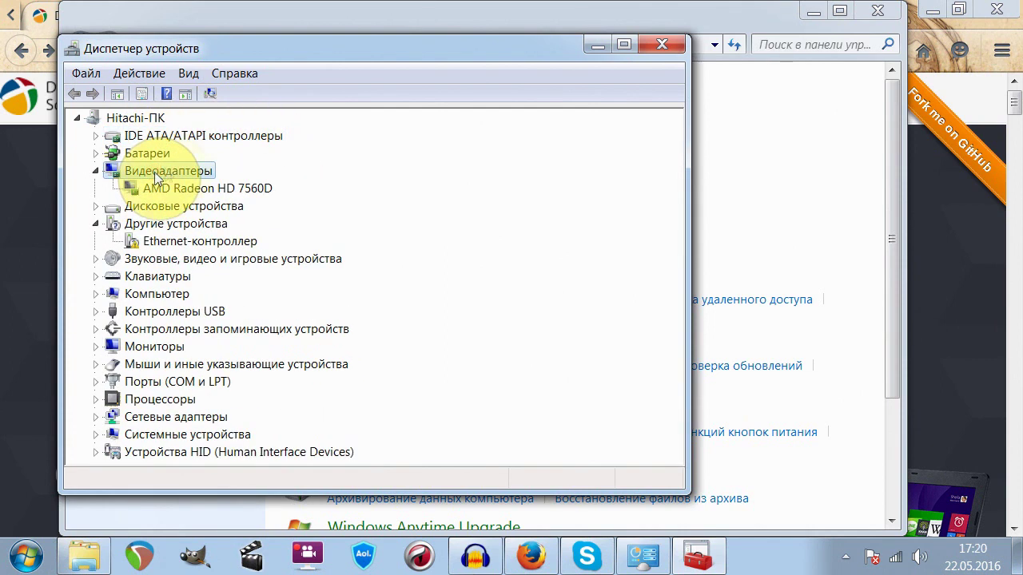
double_click(154, 172)
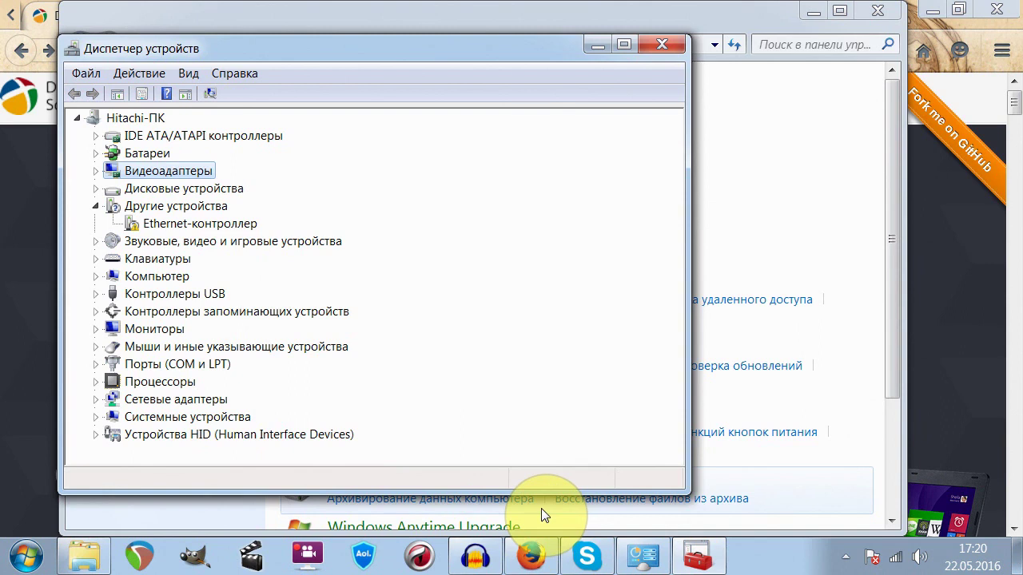
Step: Review the general, driver, details and resources properties of the Ethernet-контроллер under Другие устройства, and close them without changes
key("Down")
key("Down")
key("Down")
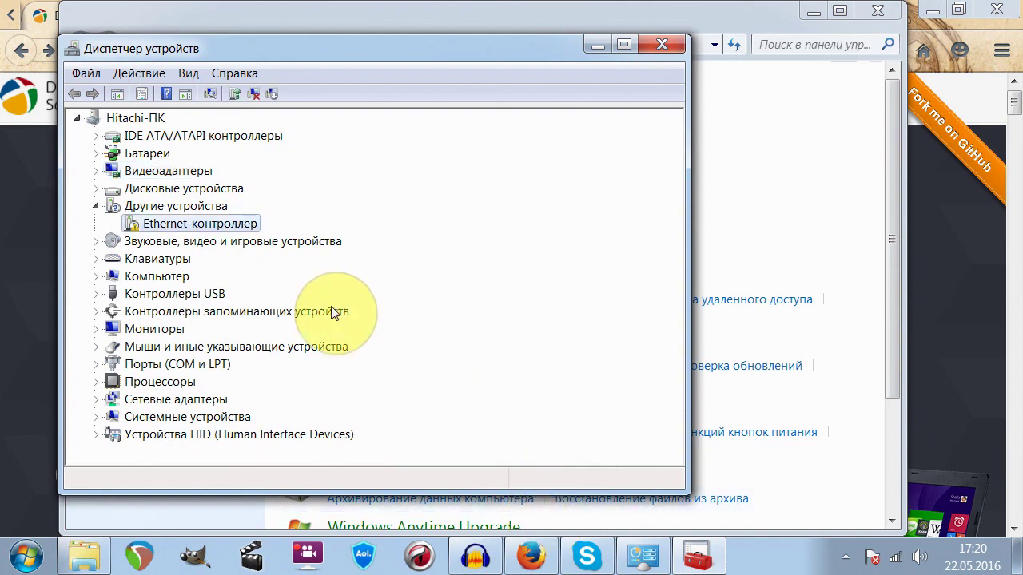
right_click(179, 225)
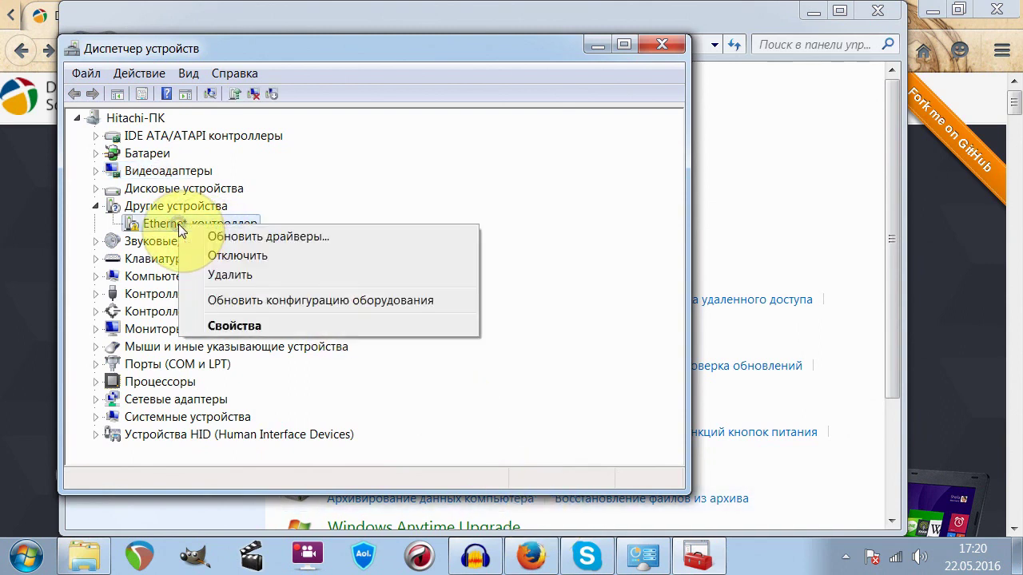
left_click(253, 326)
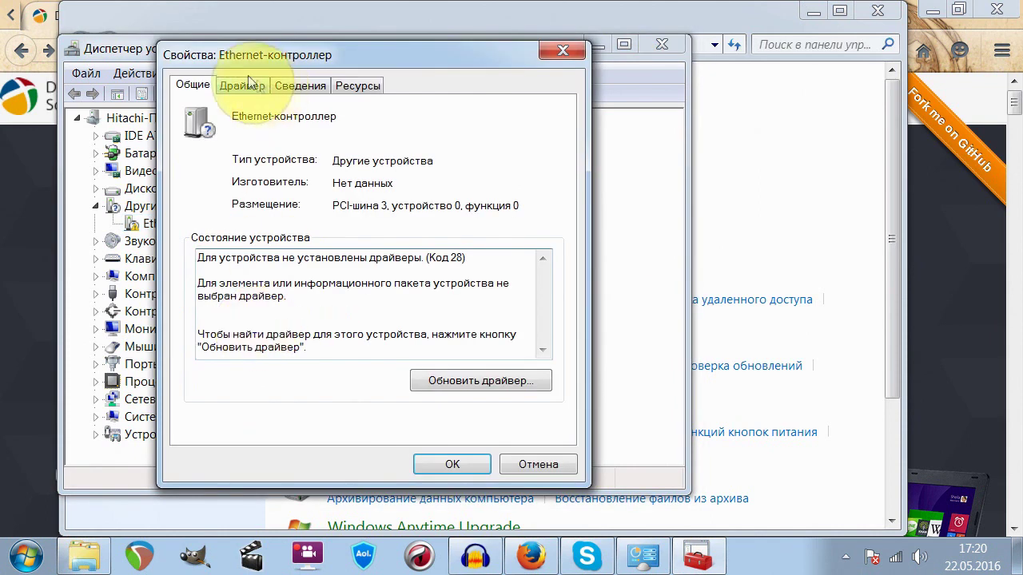
left_click(238, 90)
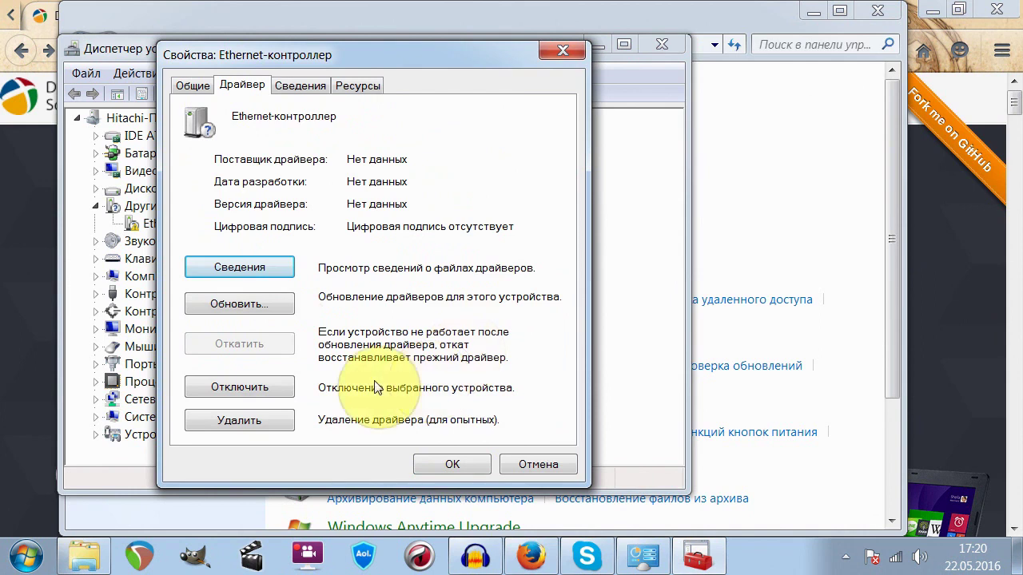
left_click(299, 85)
left_click(360, 83)
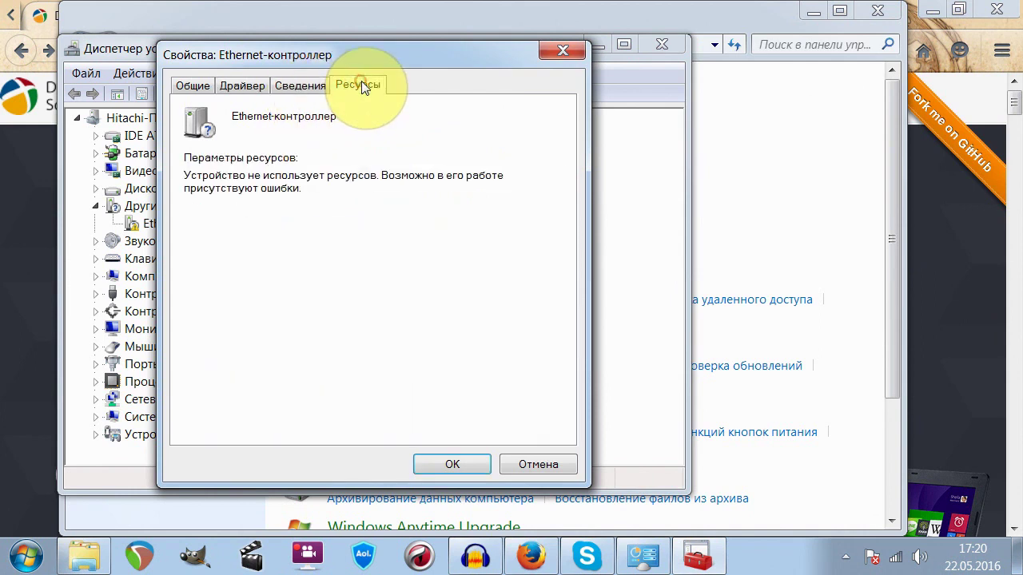
left_click(199, 86)
left_click(237, 86)
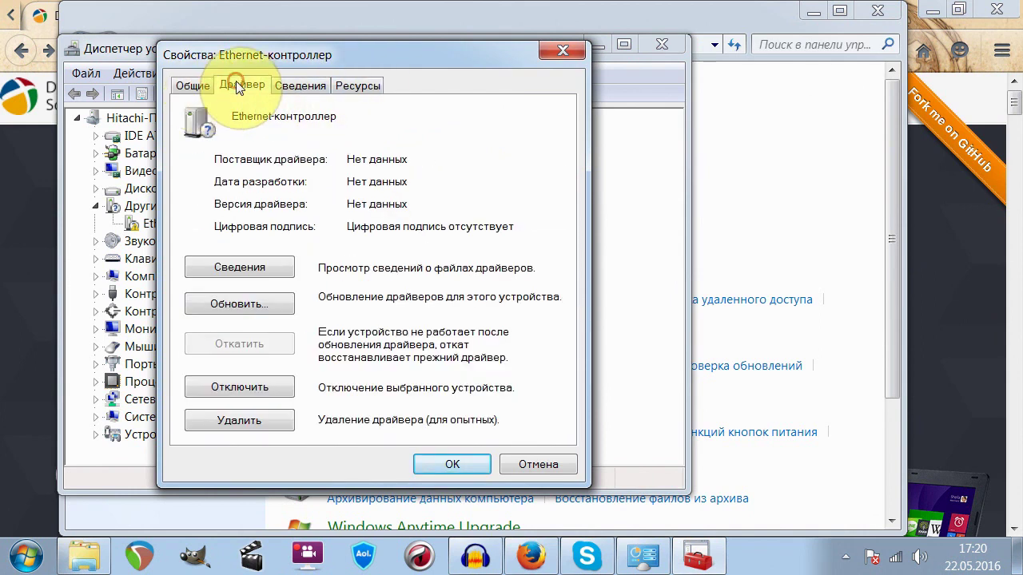
left_click(529, 463)
Step: Try to update the Ethernet-контроллер driver with the automatic search for updated drivers, and close the wizard
right_click(186, 222)
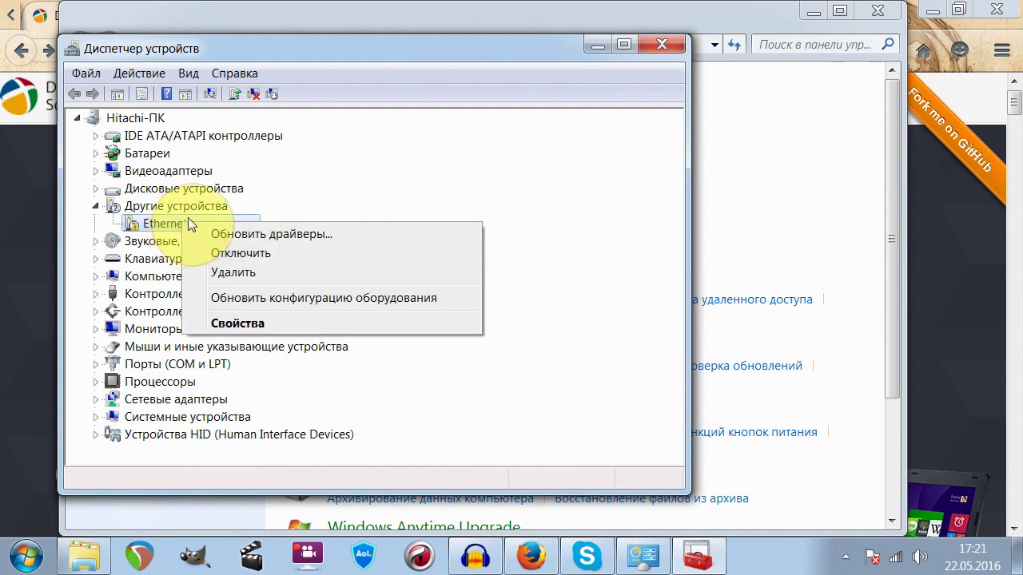
left_click(246, 233)
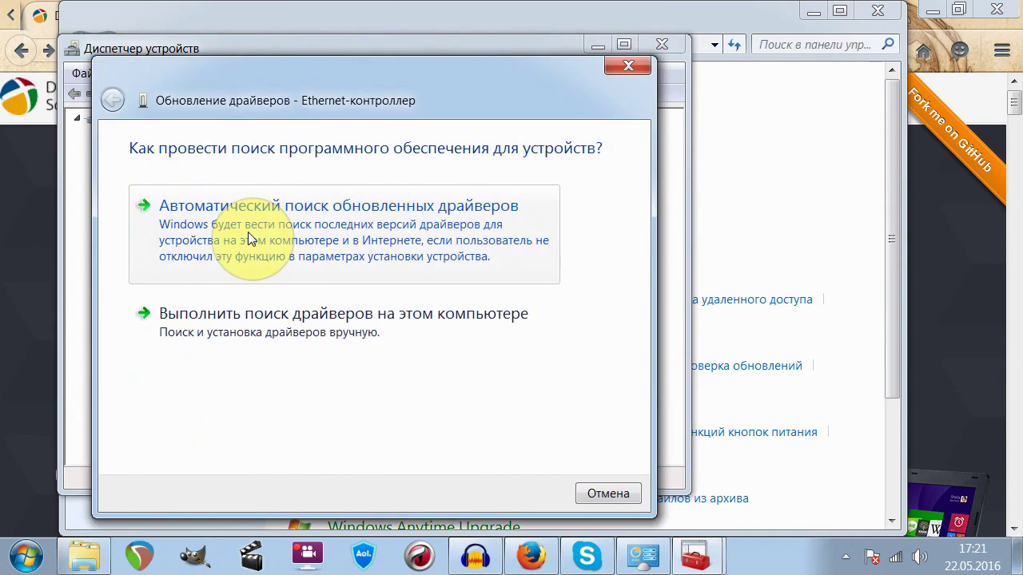
left_click(313, 225)
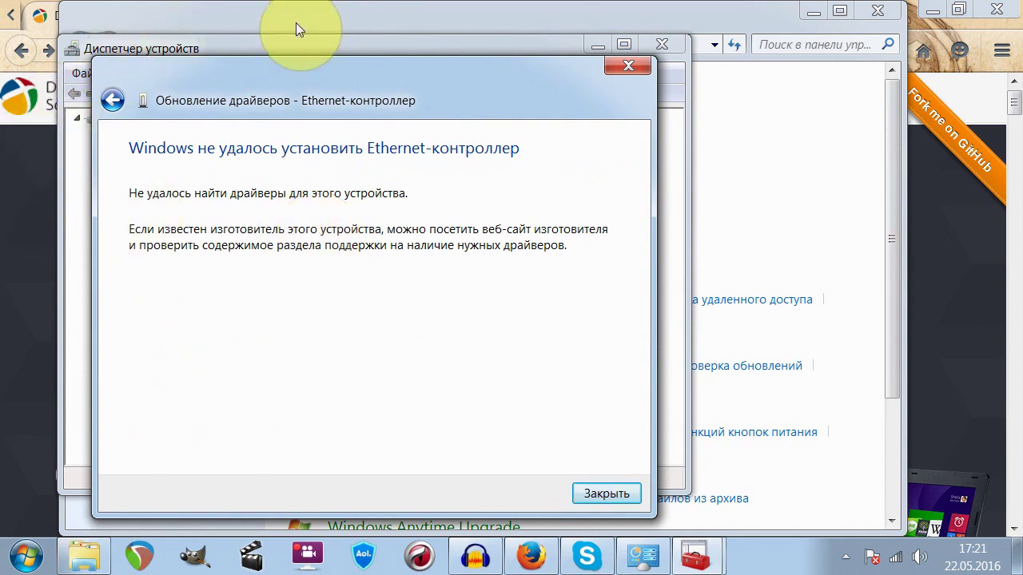
left_click(606, 493)
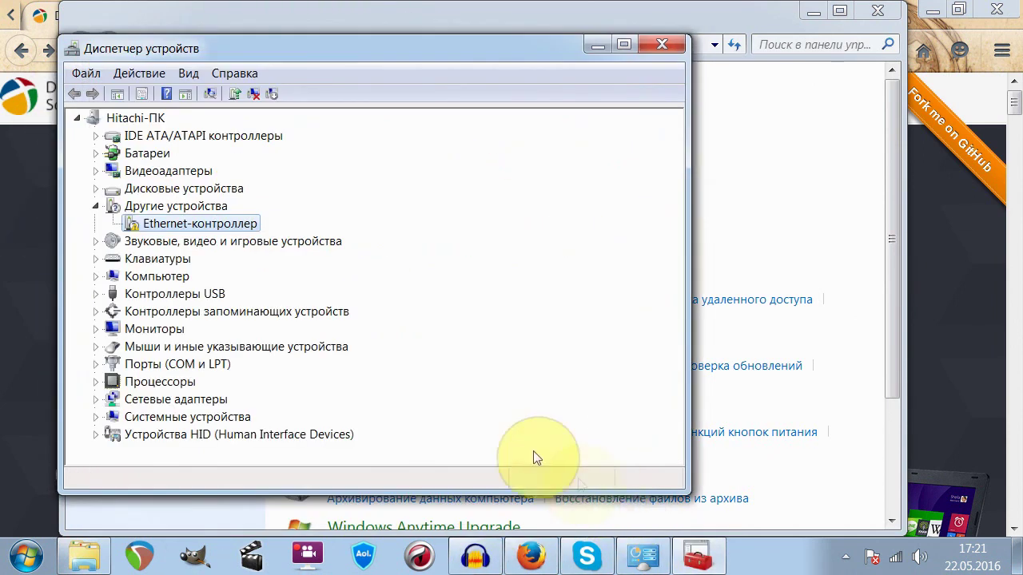
Step: Update the hardware configuration for the whole computer from the root of the device tree, and dismiss the driver installation report
right_click(146, 117)
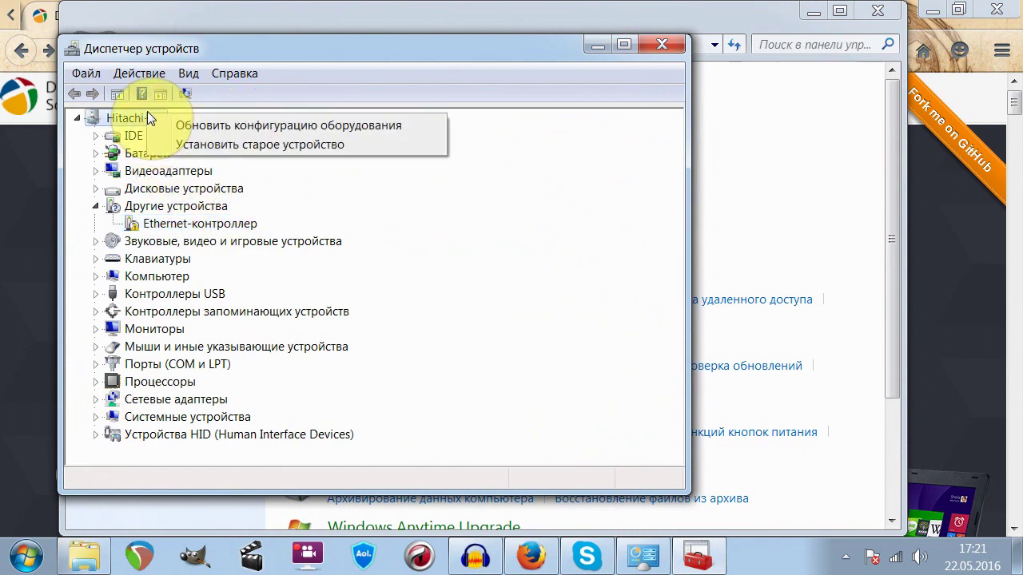
left_click(201, 126)
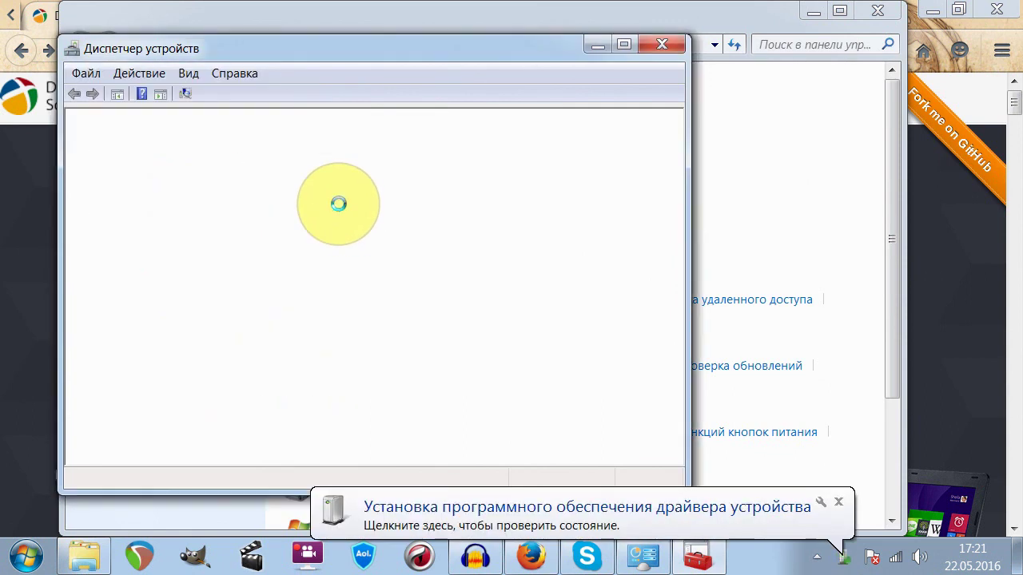
left_click(710, 476)
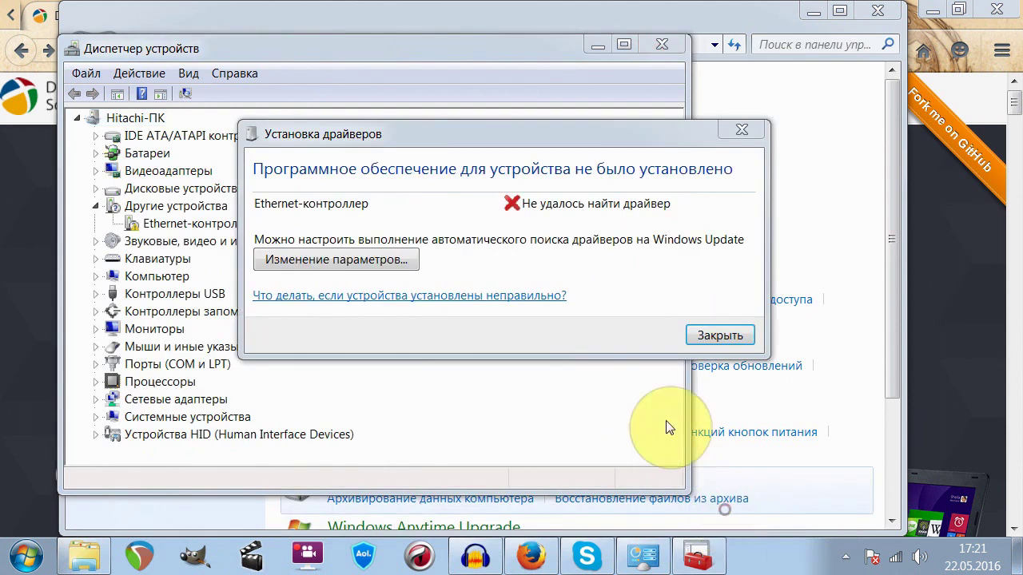
left_click(695, 336)
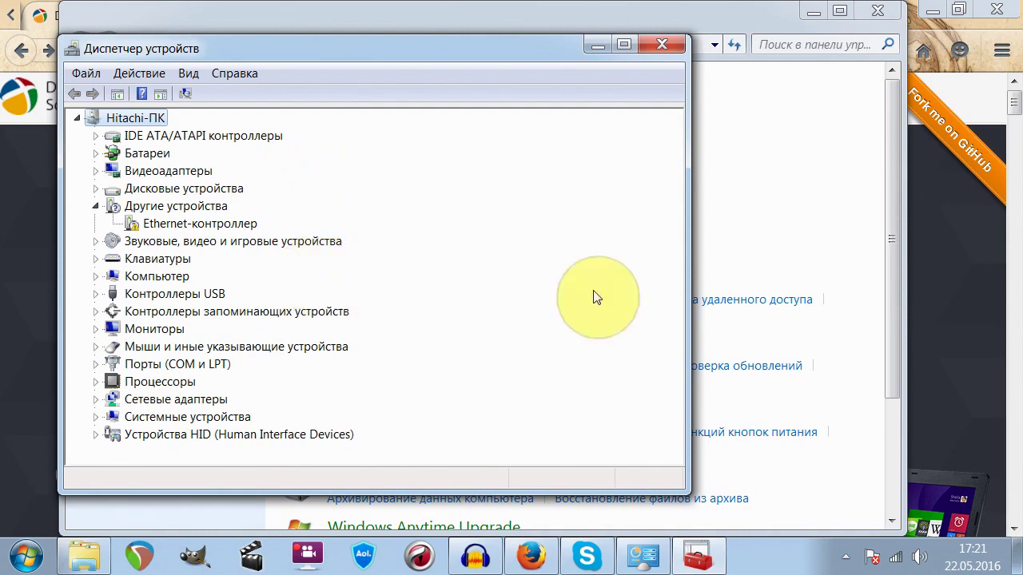
Step: Switch to Firefox and request the free download from the already open IObit Driver Booster Free page
left_click(1006, 233)
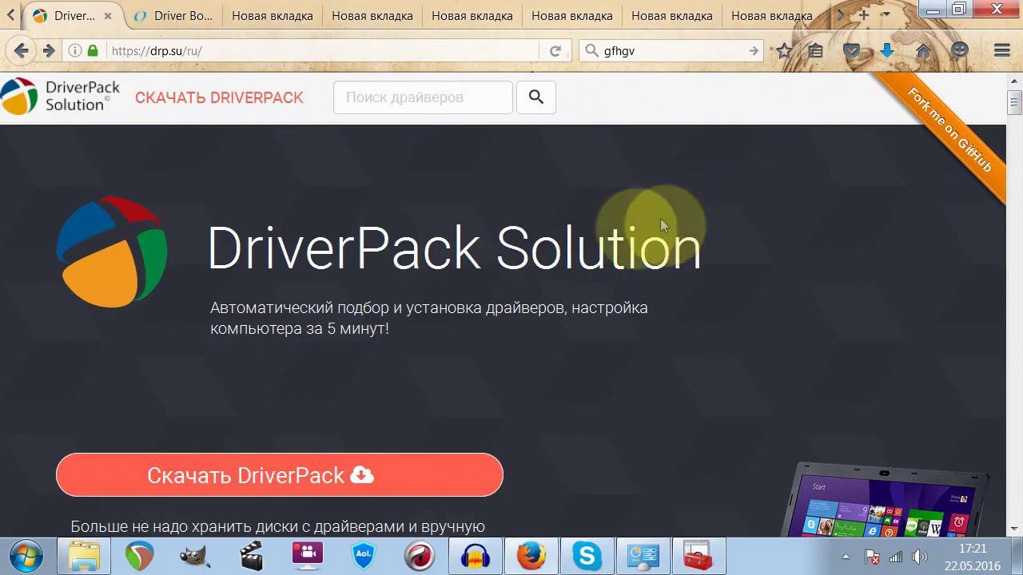
left_click(164, 16)
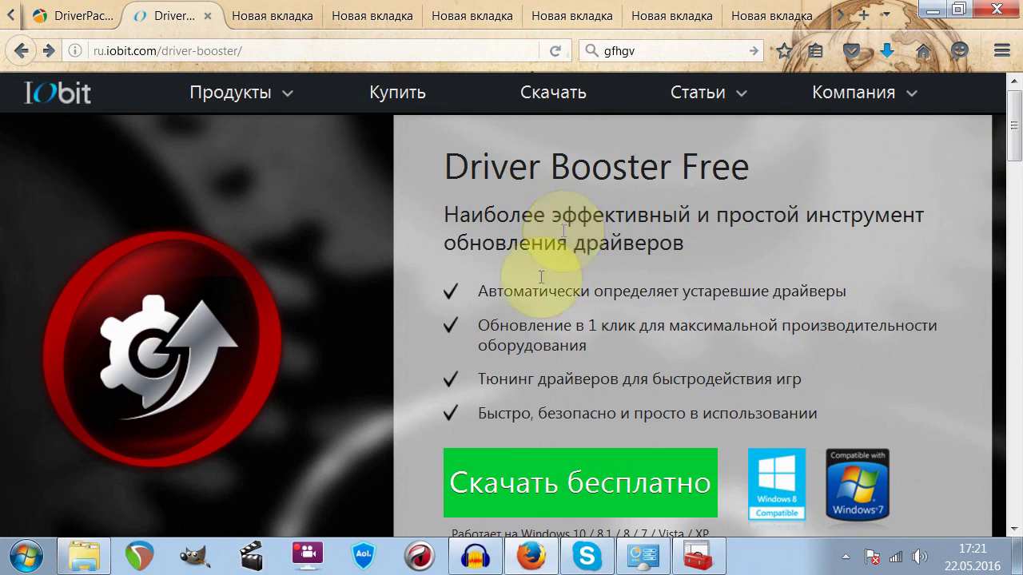
left_click(552, 485)
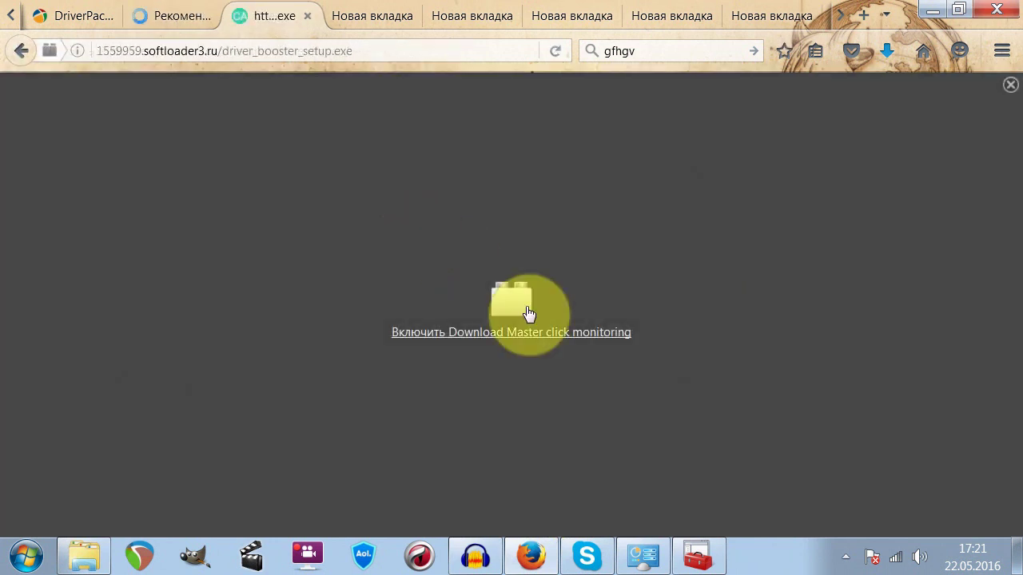
Step: Allow the Download Master click monitoring plugin and start downloading driver_booster_setup.exe into the Программы category
left_click(511, 300)
left_click(307, 168)
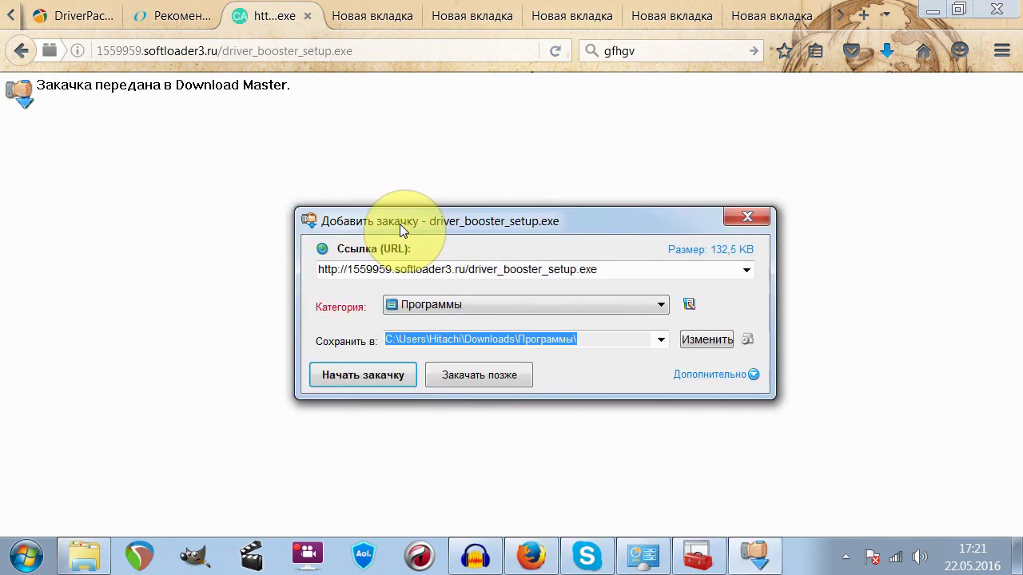
left_click(372, 372)
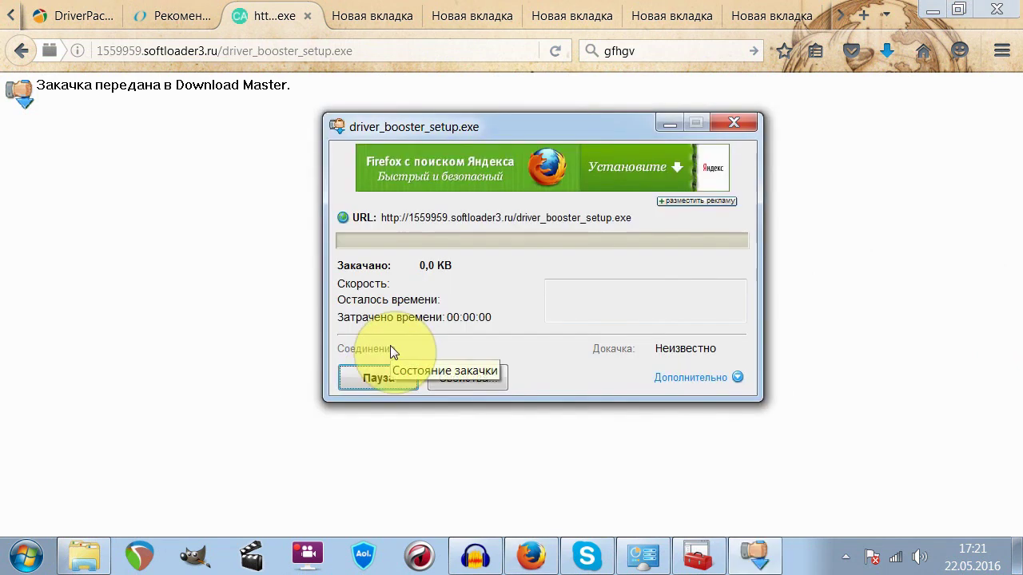
Step: Replace the existing driver_booster_setup.exe with the new download and run the downloaded installer
left_click(421, 312)
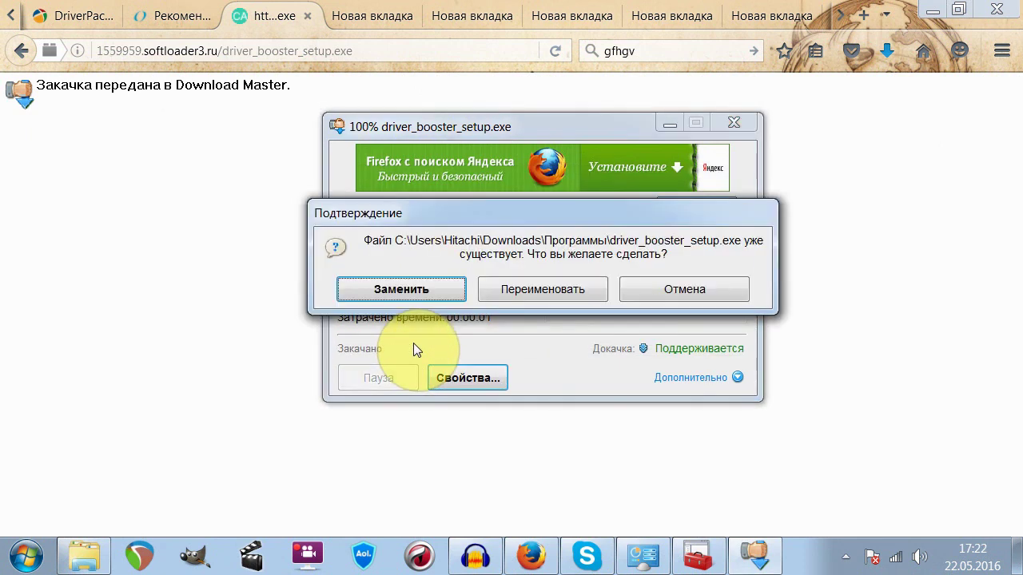
left_click(432, 287)
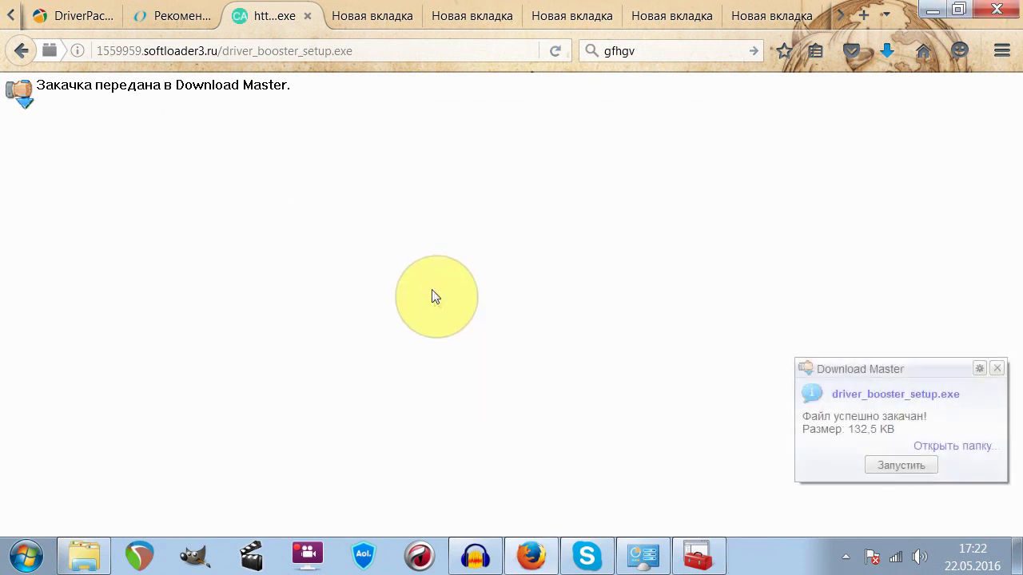
left_click(911, 466)
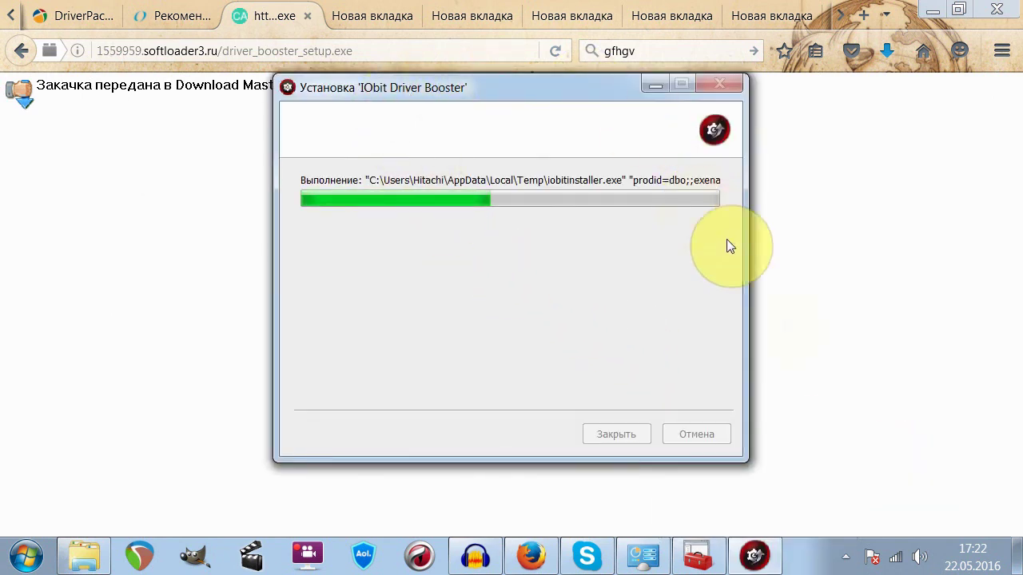
left_click(845, 556)
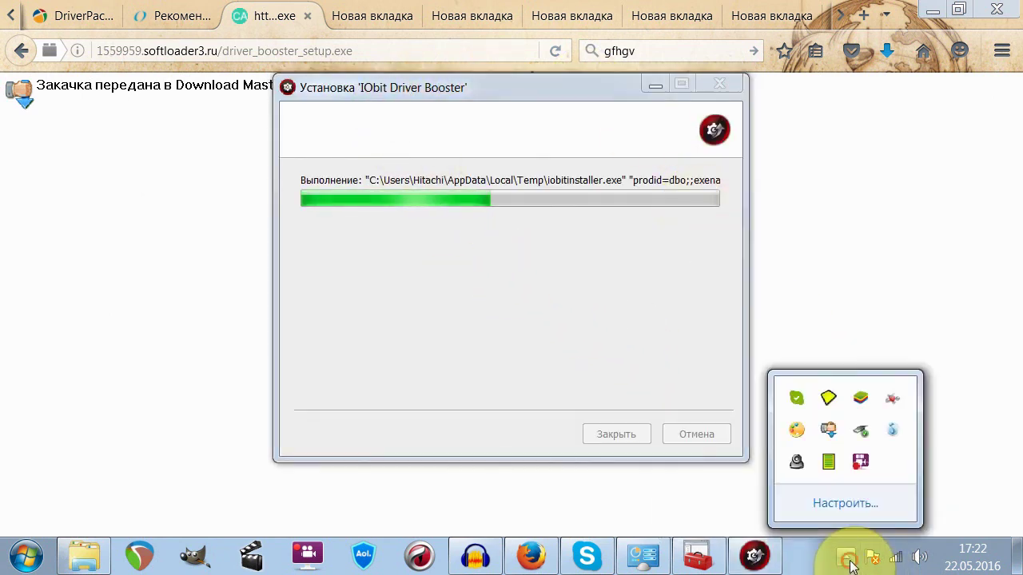
left_click(456, 95)
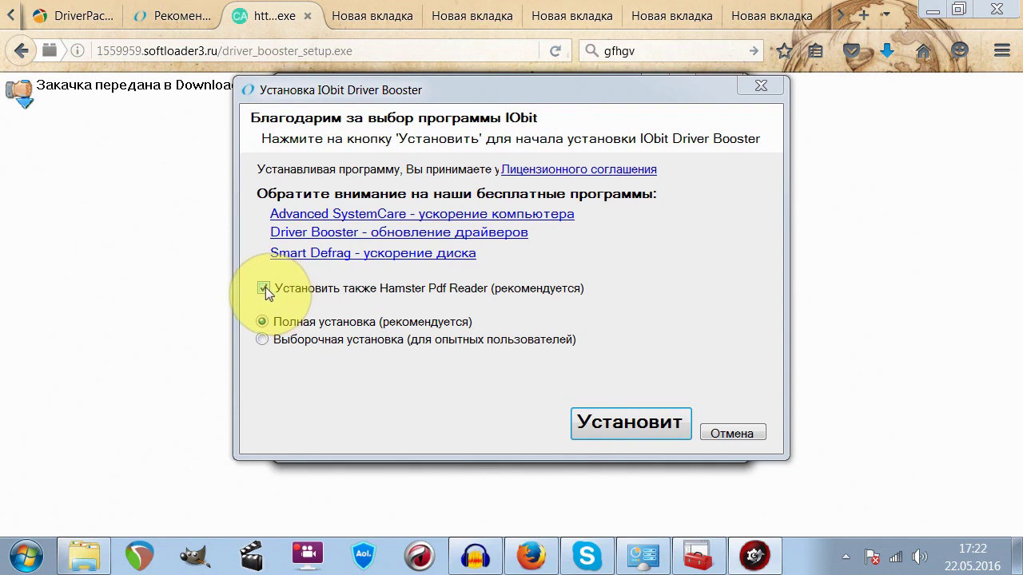
Step: Choose the custom installation of IObit Driver Booster without the Амиго browser and Hamster Pdf Reader, and start installing
left_click(262, 339)
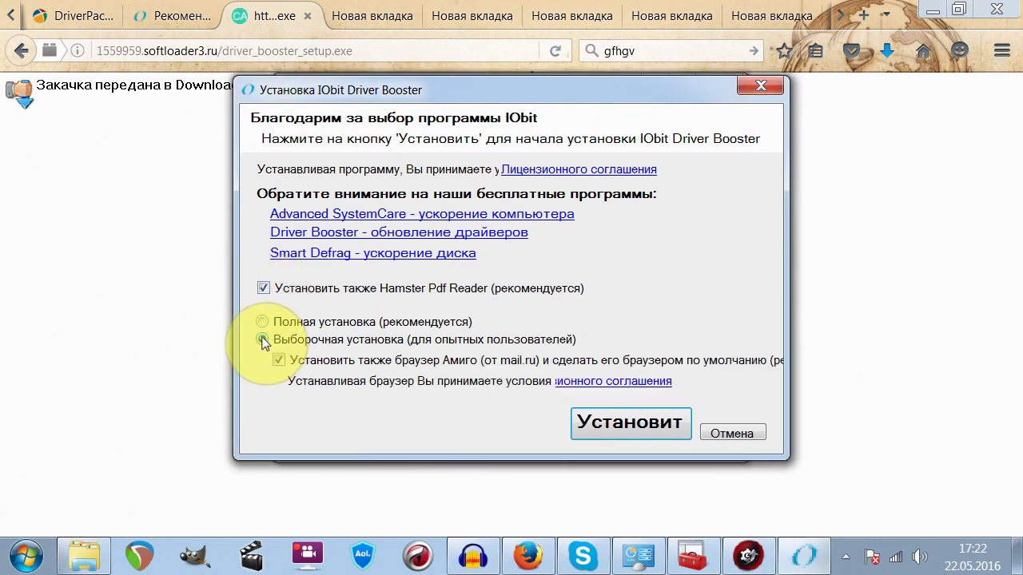
left_click(277, 361)
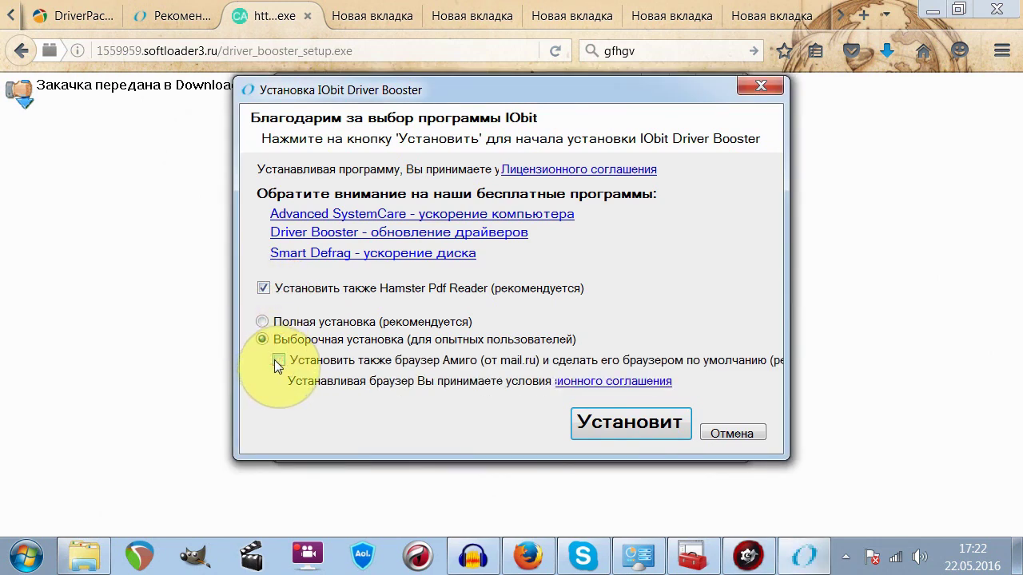
left_click(264, 287)
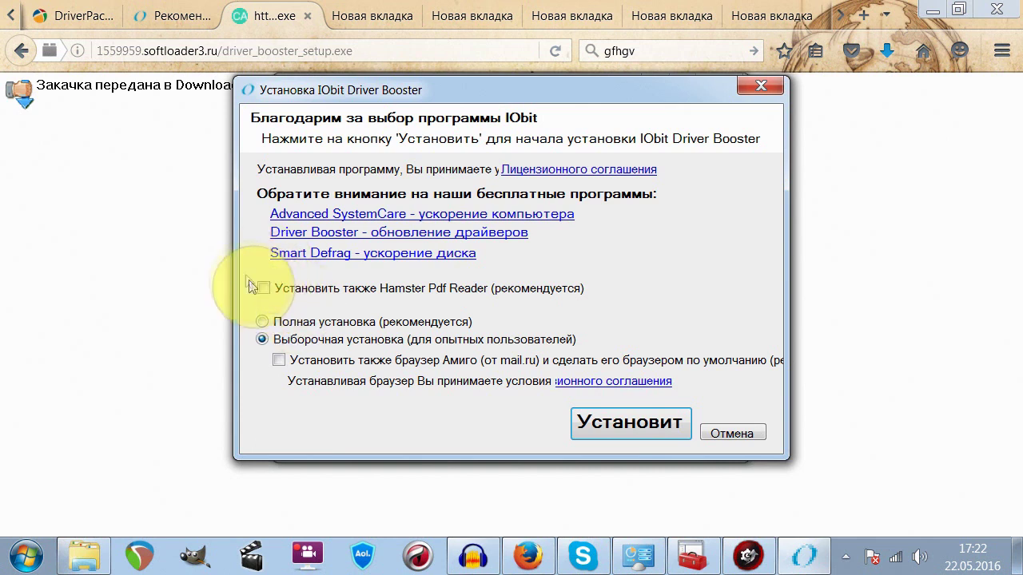
left_click(612, 425)
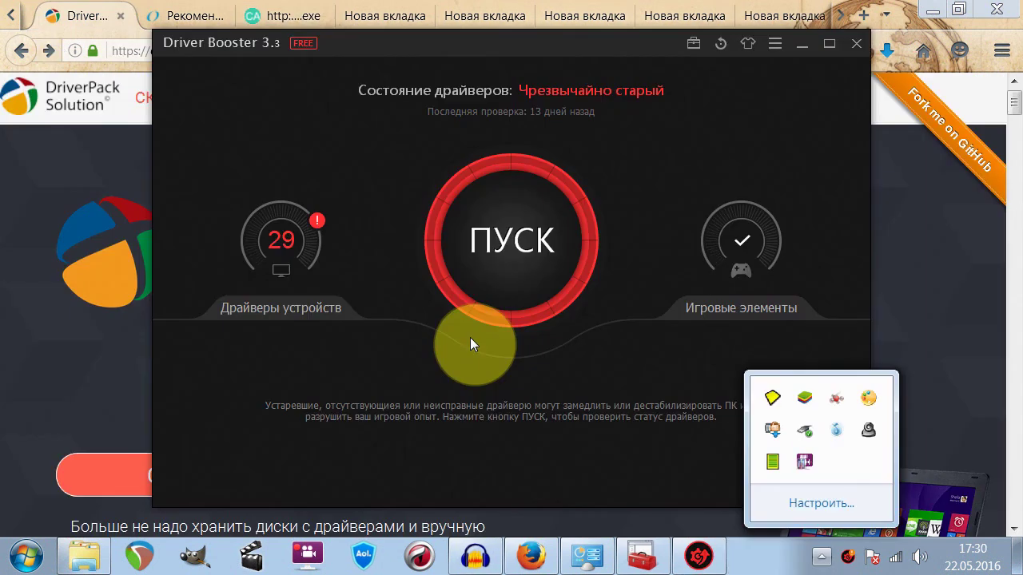
left_click(413, 140)
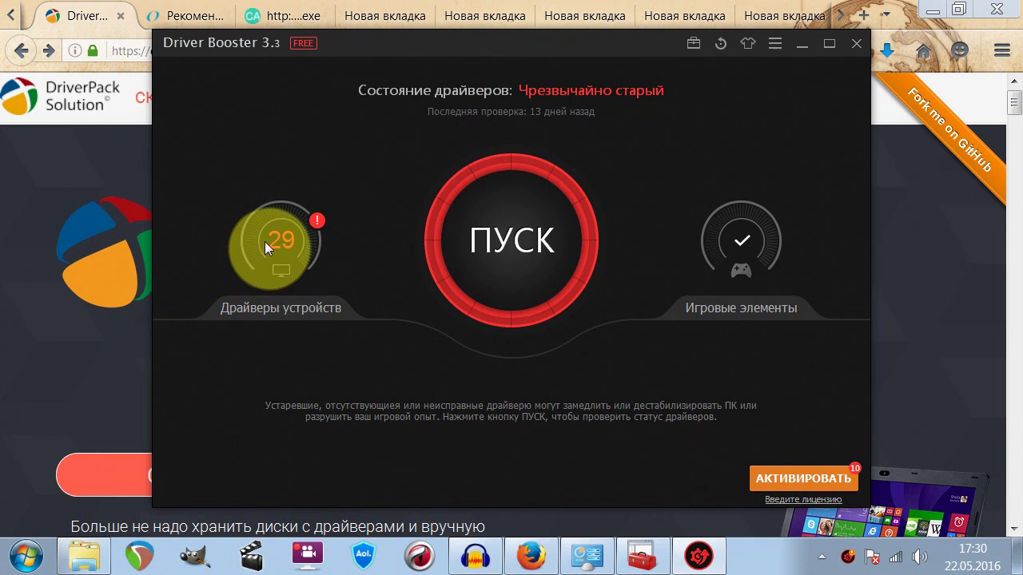
left_click(774, 44)
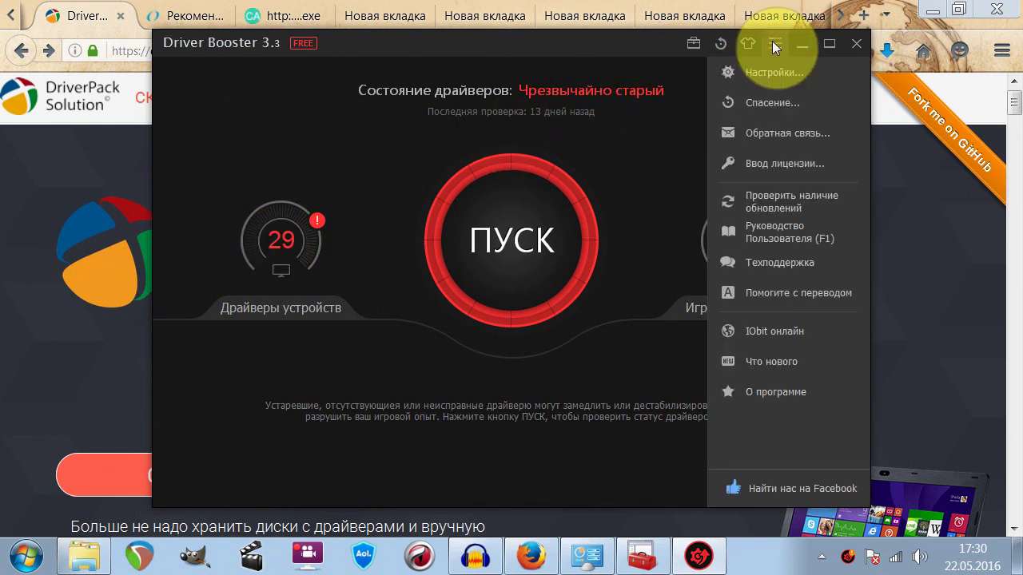
left_click(772, 41)
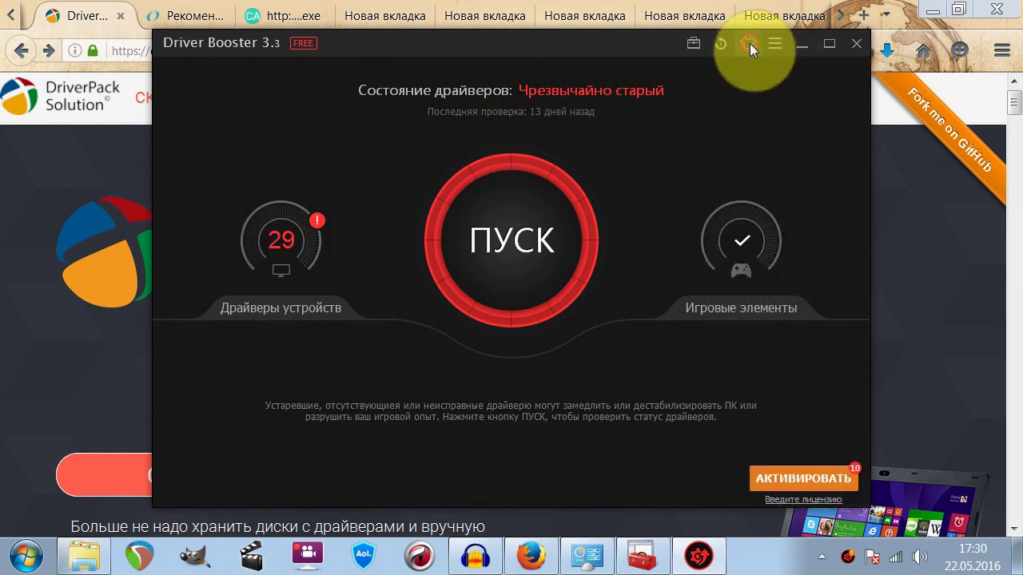
Step: Try the Белый and Космический skins in Driver Booster, and switch back to the Тёмный skin
left_click(750, 45)
left_click(643, 145)
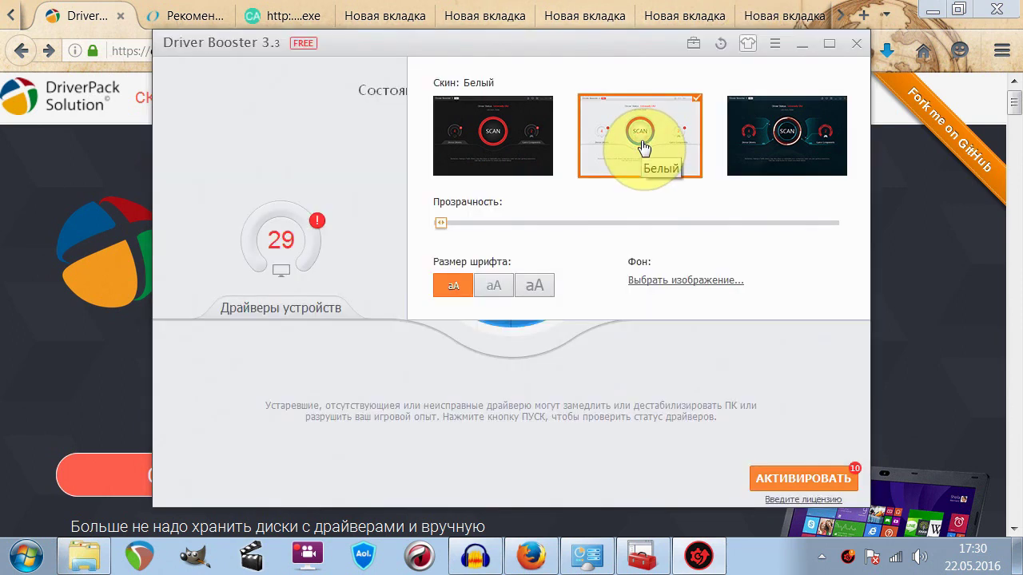
left_click(805, 141)
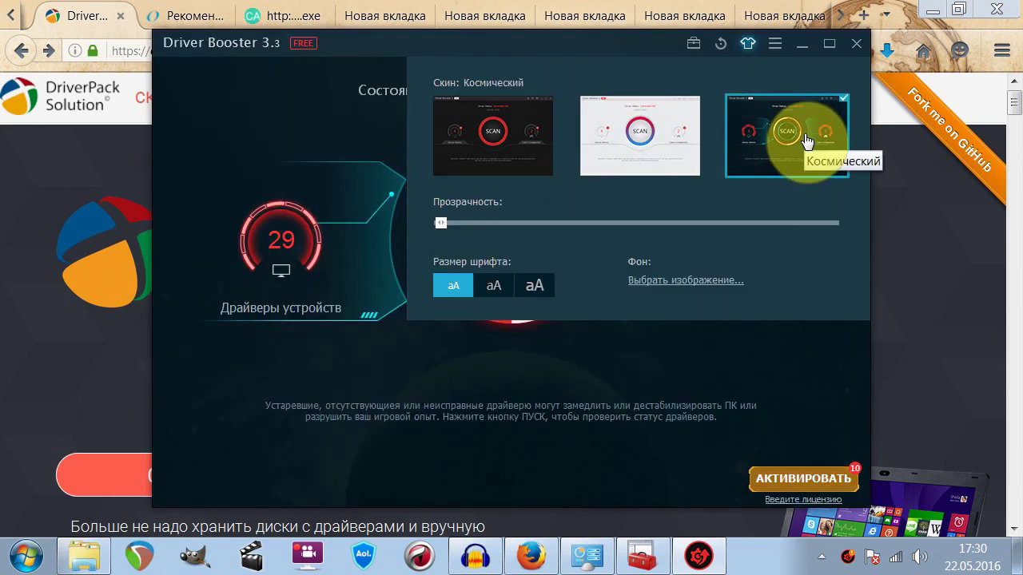
left_click(346, 103)
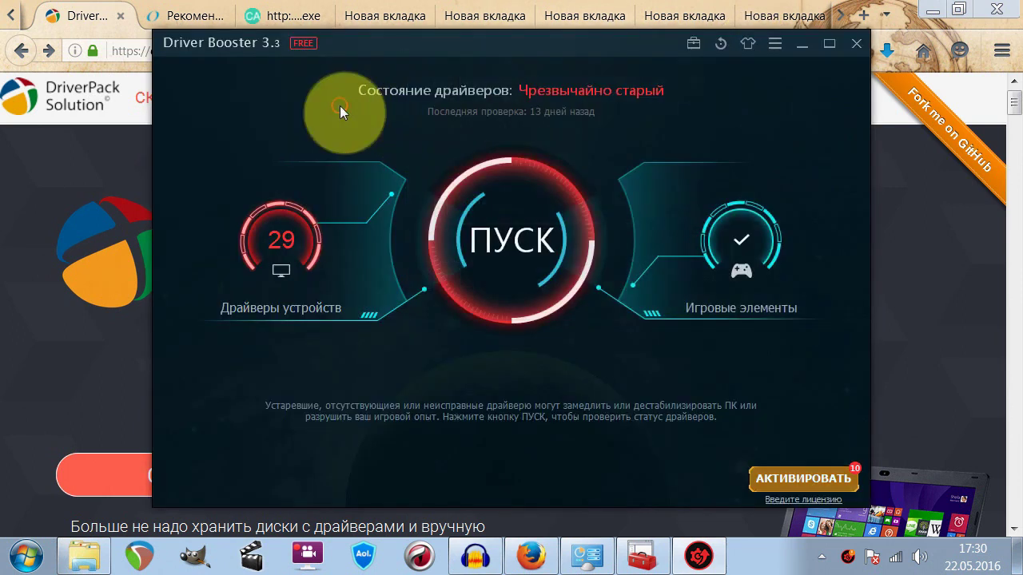
left_click(748, 44)
left_click(480, 155)
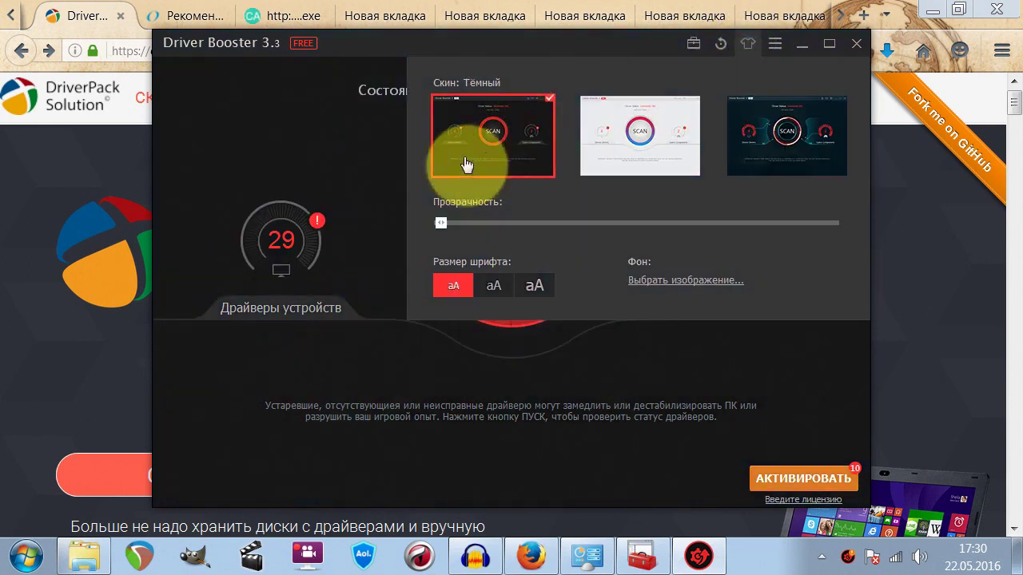
left_click(353, 105)
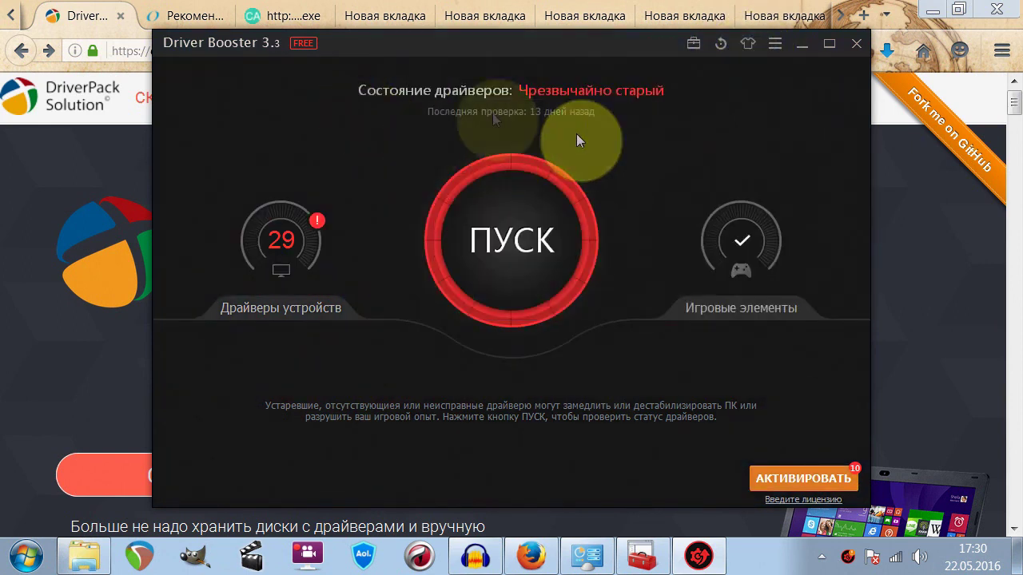
Step: In Driver Booster's general settings, enable launching with the OS and minimizing to the tray on close, and apply the changes
left_click(774, 48)
left_click(769, 70)
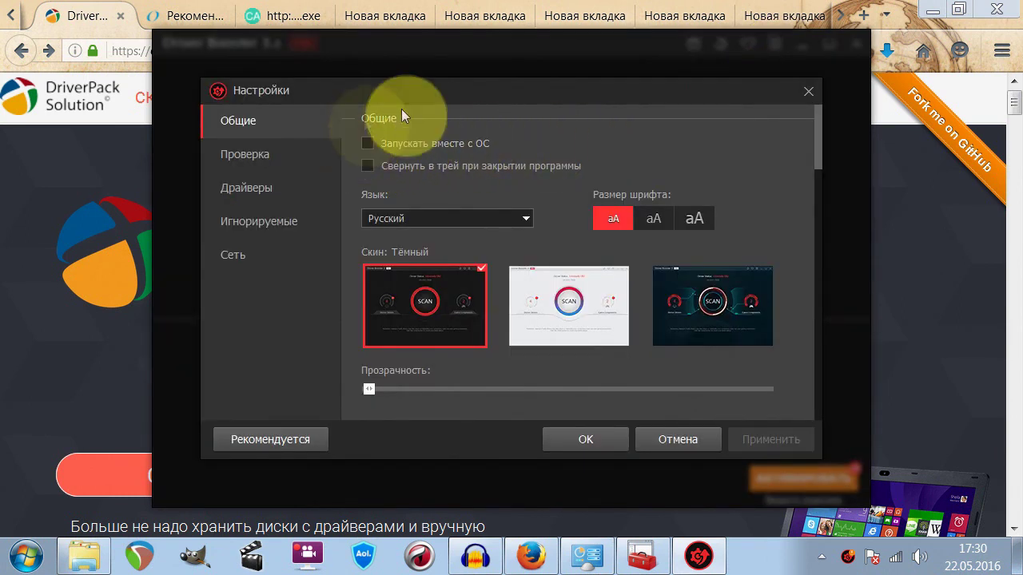
left_click(368, 143)
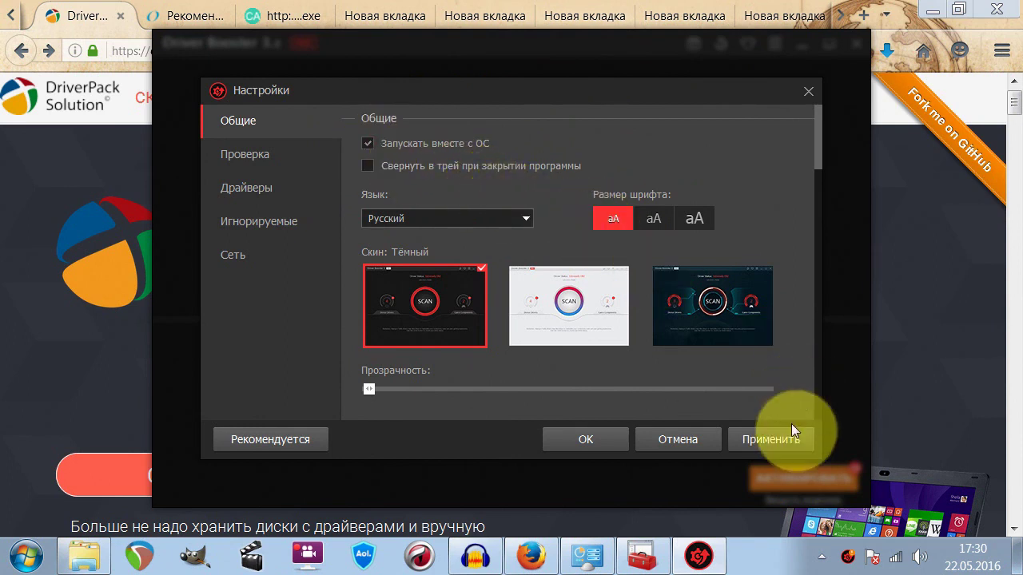
left_click(437, 165)
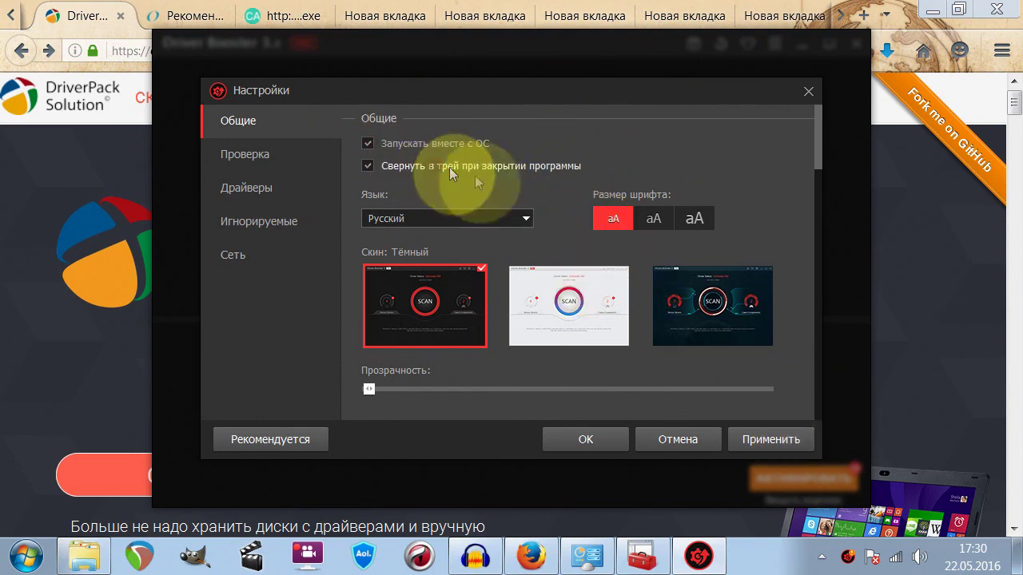
left_click(761, 437)
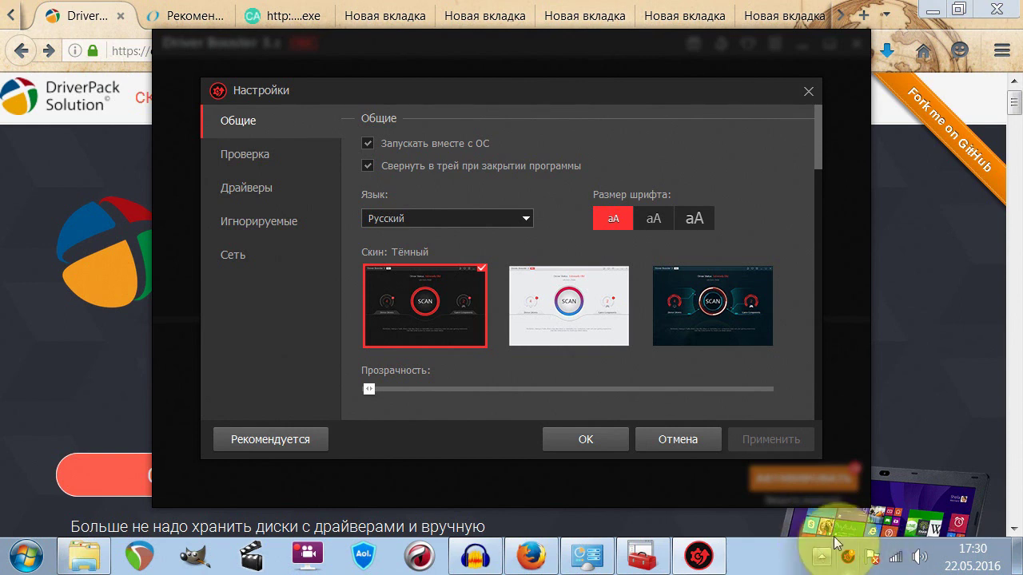
Step: Review the settings for driver download and backup folders, restore points and background installation, and the list of ignored devices
left_click(274, 195)
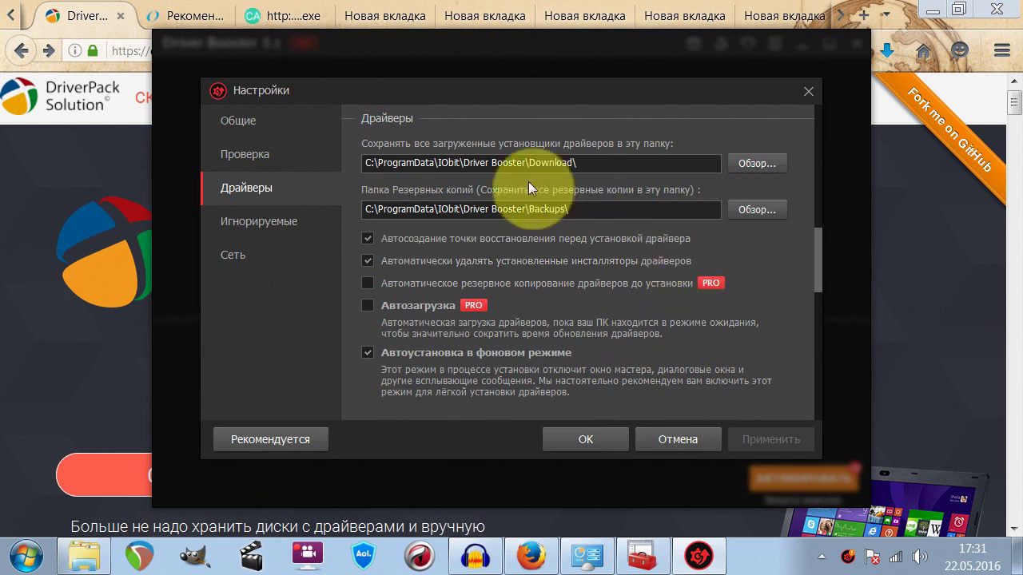
left_click(368, 261)
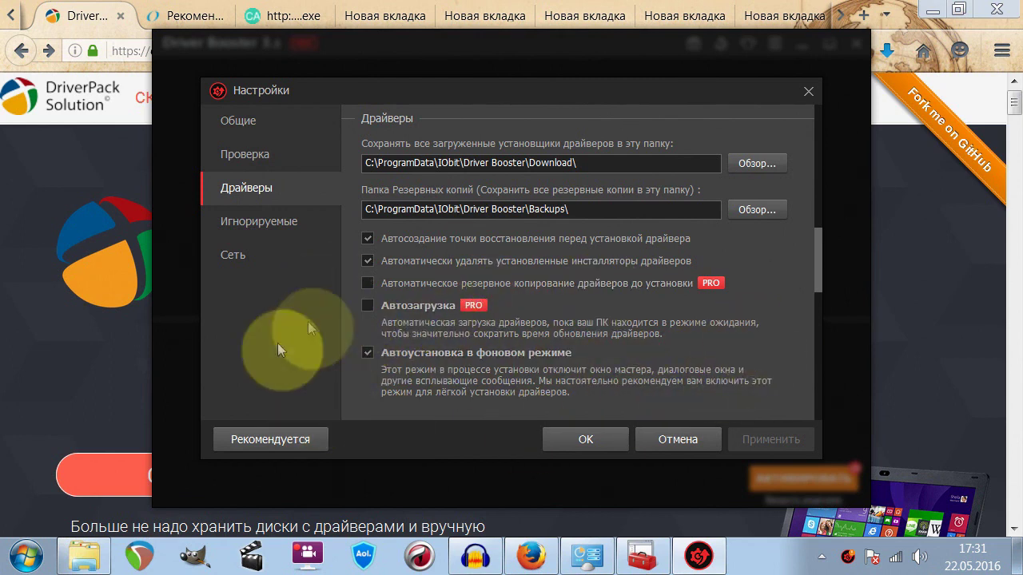
left_click(231, 223)
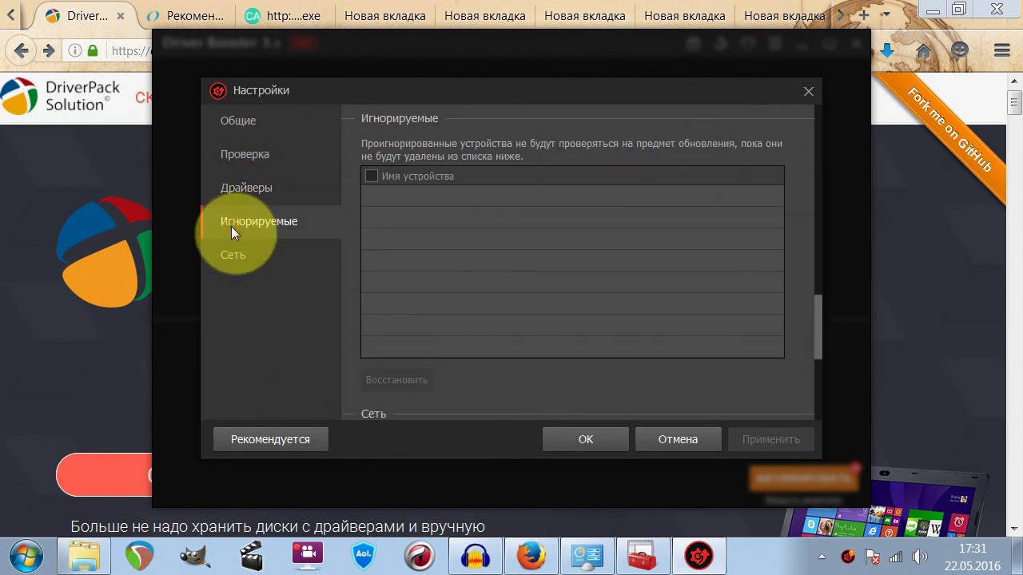
left_click(239, 120)
Step: Try the scheduled driver check with its frequency choices in the scan settings, turn it off again, and apply
left_click(248, 152)
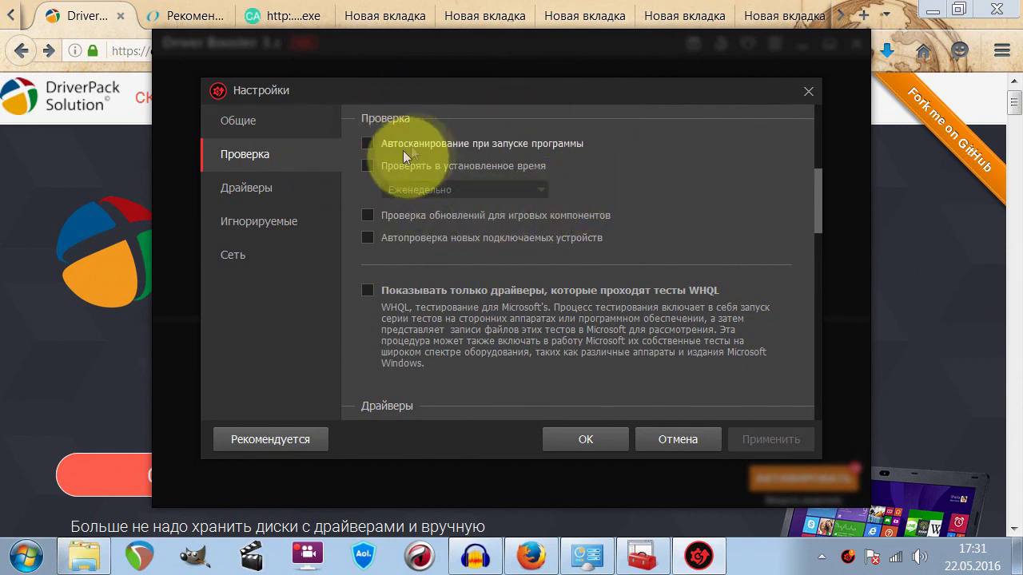
left_click(367, 165)
left_click(448, 184)
left_click(447, 184)
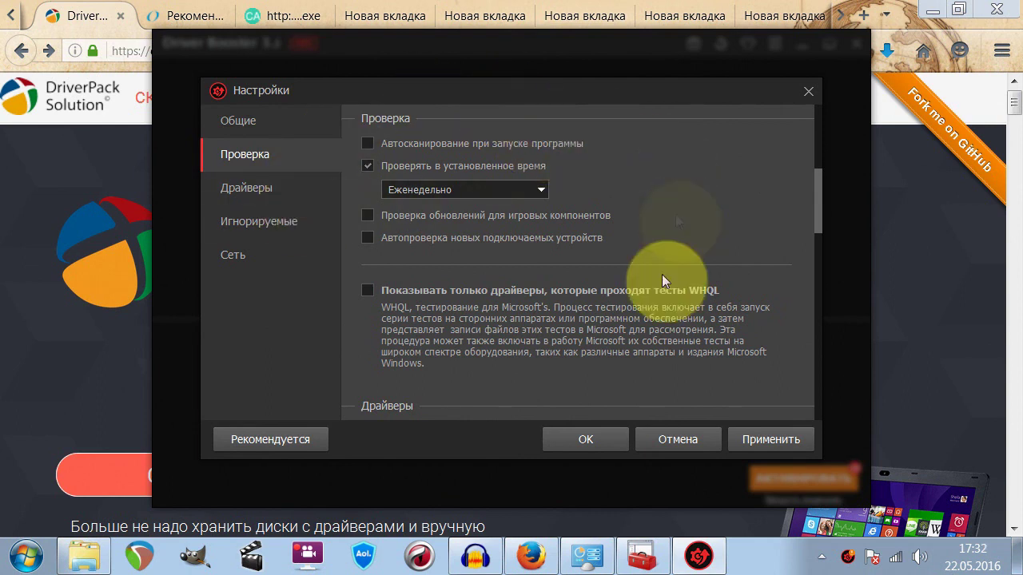
left_click(374, 164)
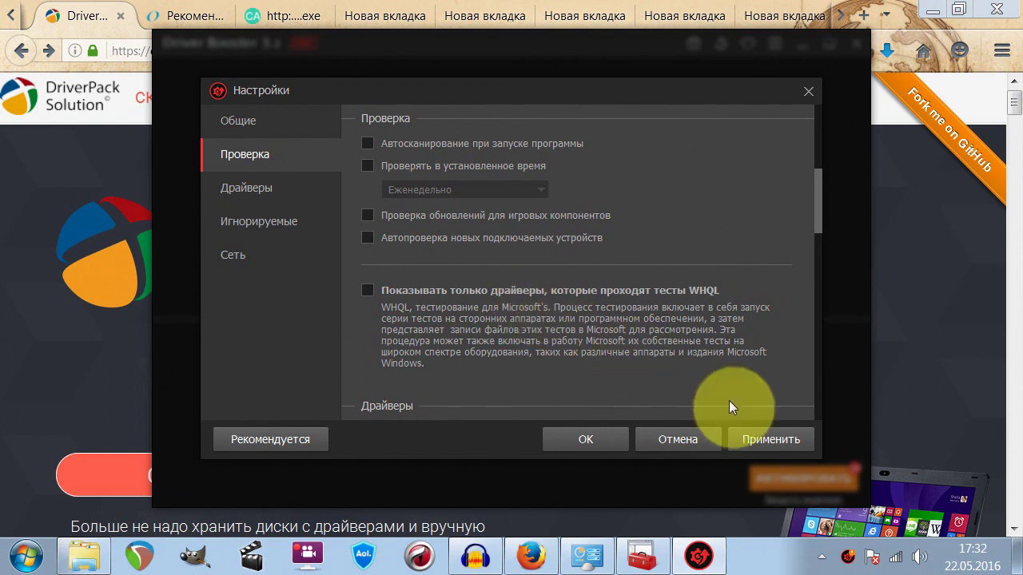
left_click(767, 440)
Step: Accept the settings after checking the network options, and scan the computer for outdated drivers
left_click(264, 259)
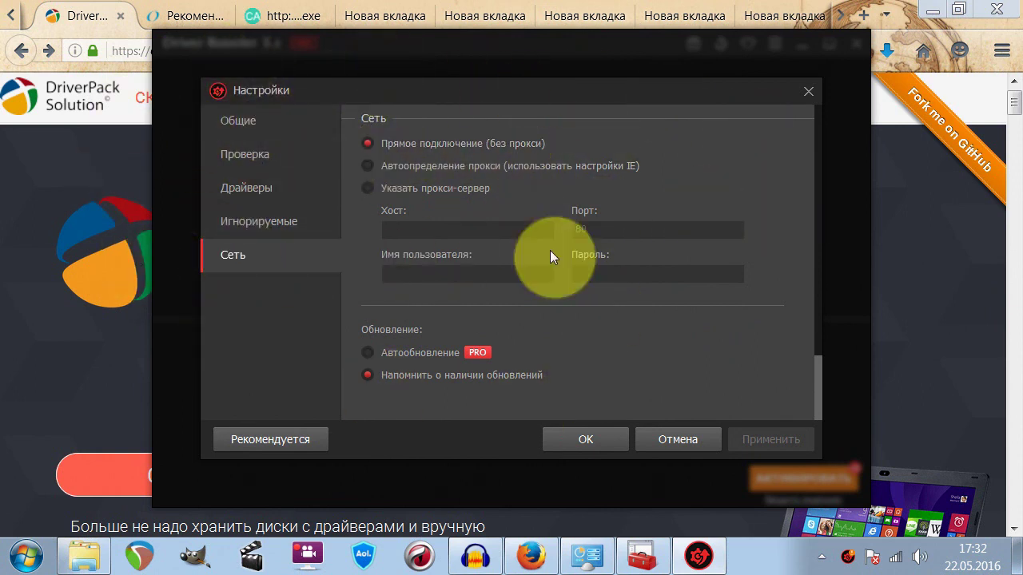
left_click(593, 432)
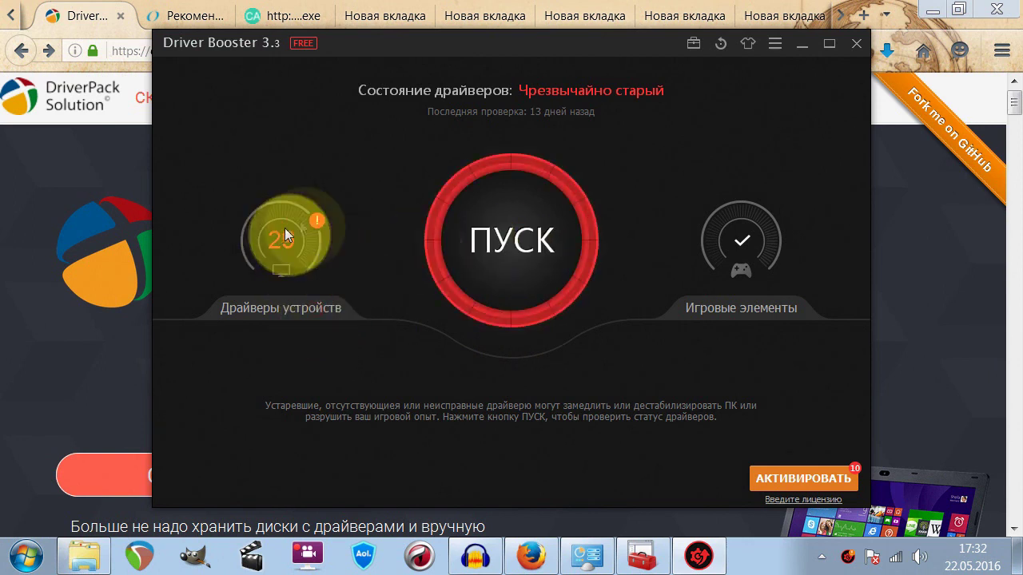
left_click(544, 237)
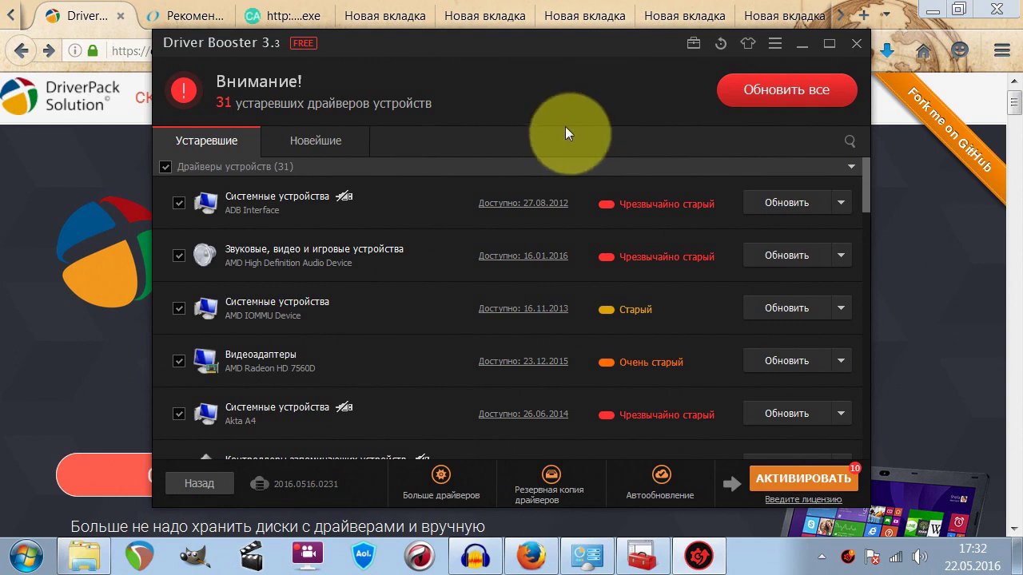
Step: Examine the whole list of outdated device drivers and the update actions offered for ADB Interface
left_click(840, 203)
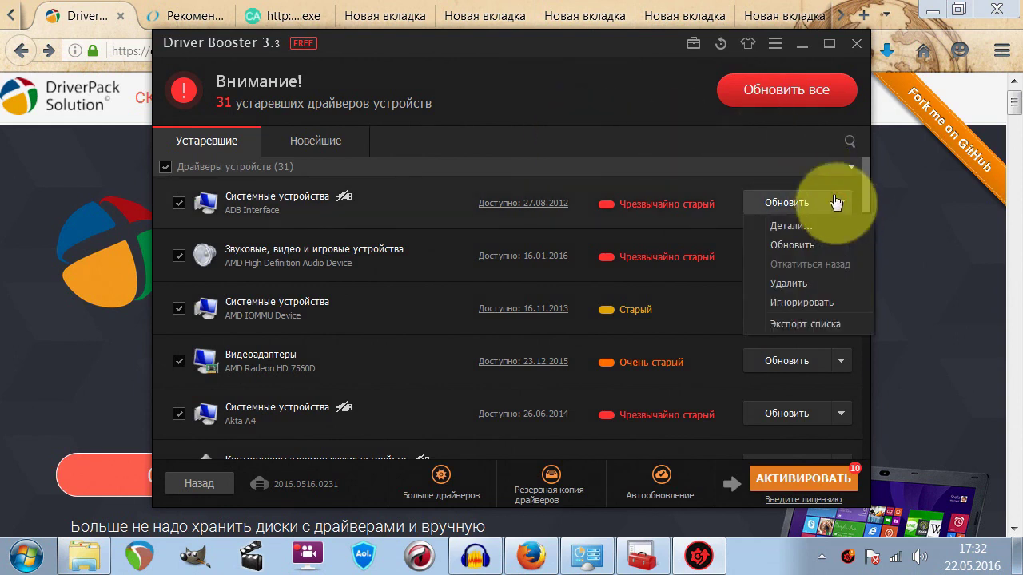
left_click(481, 153)
left_click_drag(889, 194, 893, 456)
left_click(894, 457)
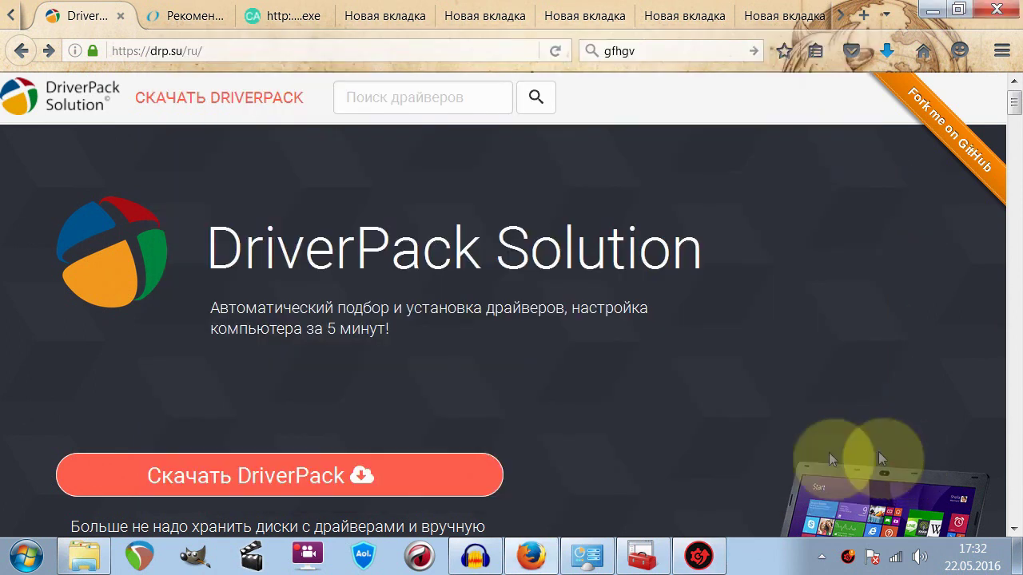
left_click(698, 556)
left_click_drag(864, 436, 872, 182)
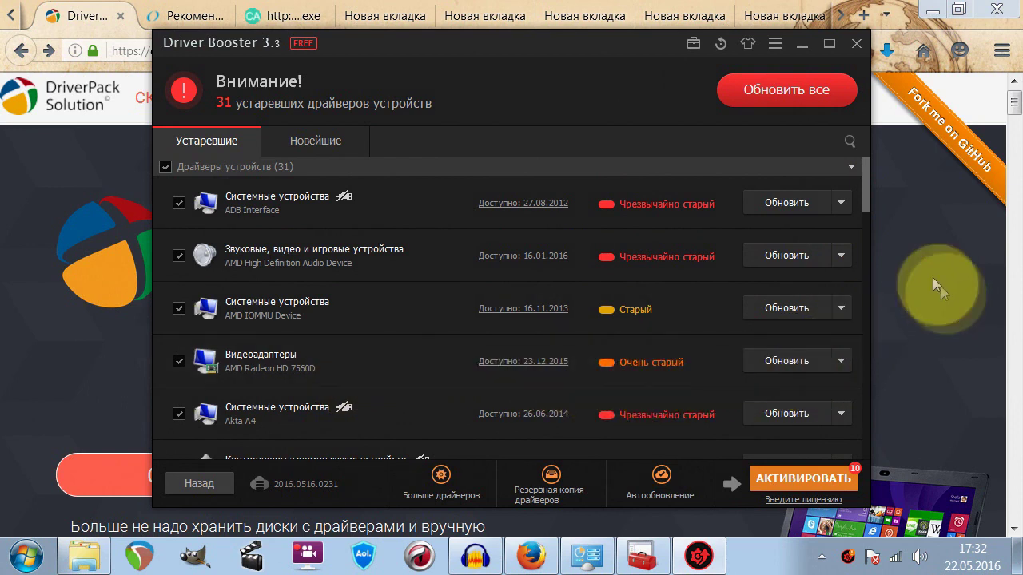
left_click_drag(868, 194, 855, 443)
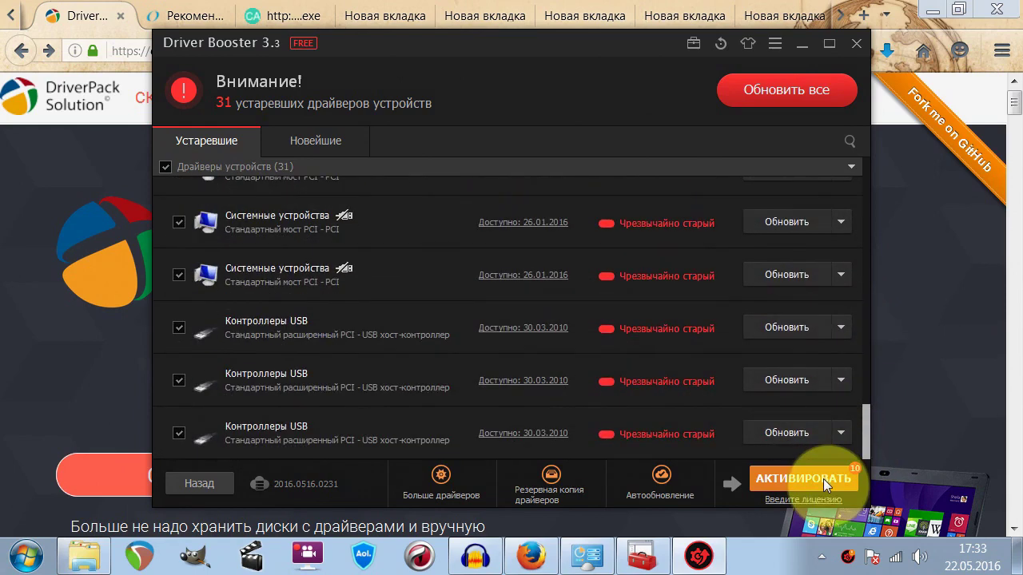
scroll(833, 247, "up", 15)
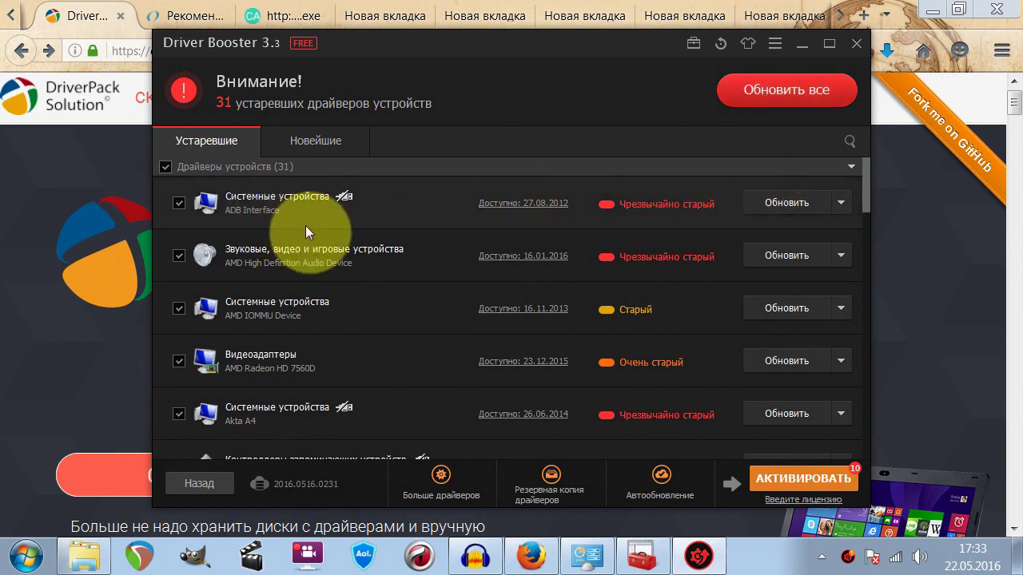
Step: Update the ADB Interface driver without activating PRO, and install the driver despite its unverified publisher
left_click(798, 207)
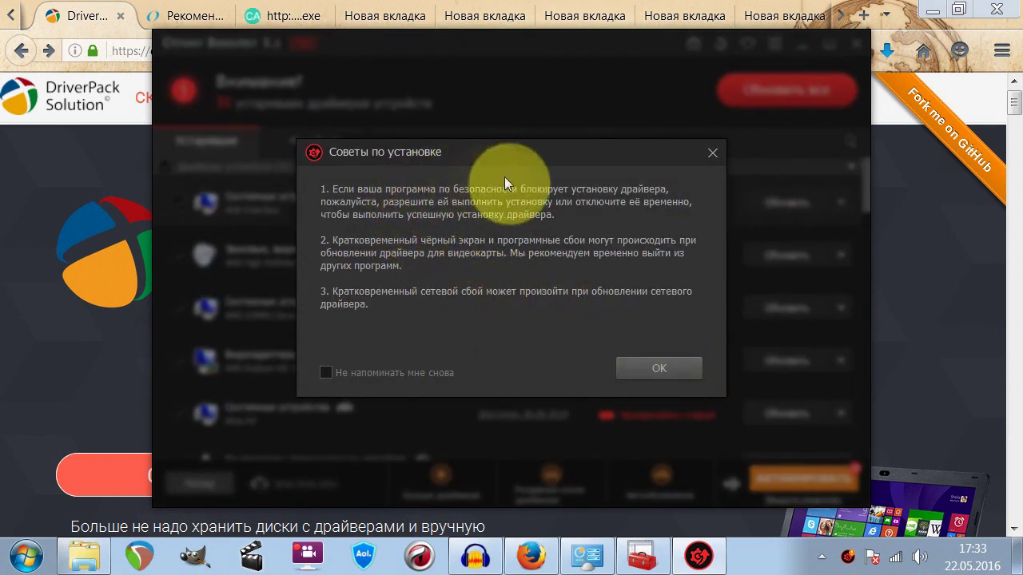
left_click(651, 370)
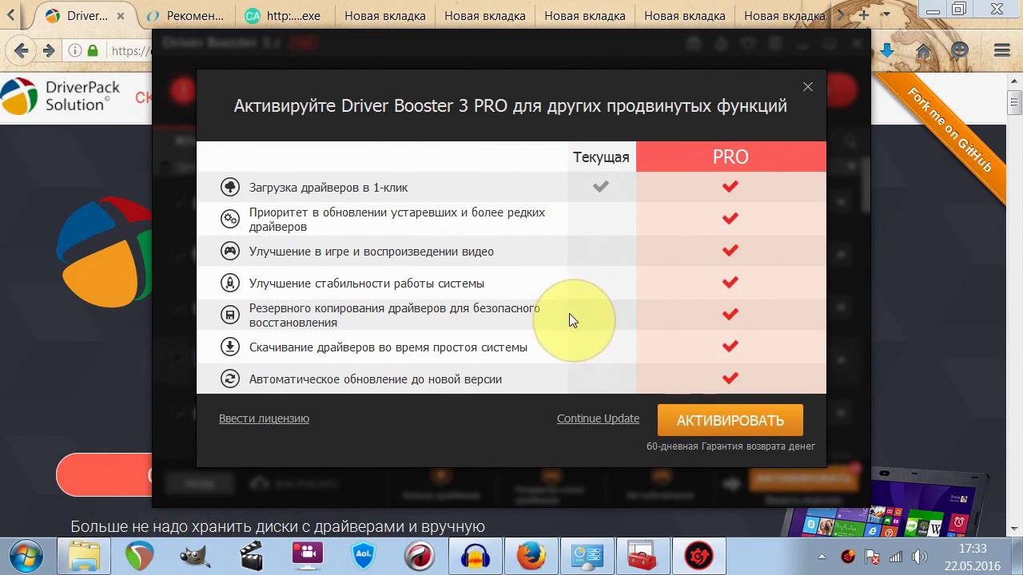
left_click(607, 419)
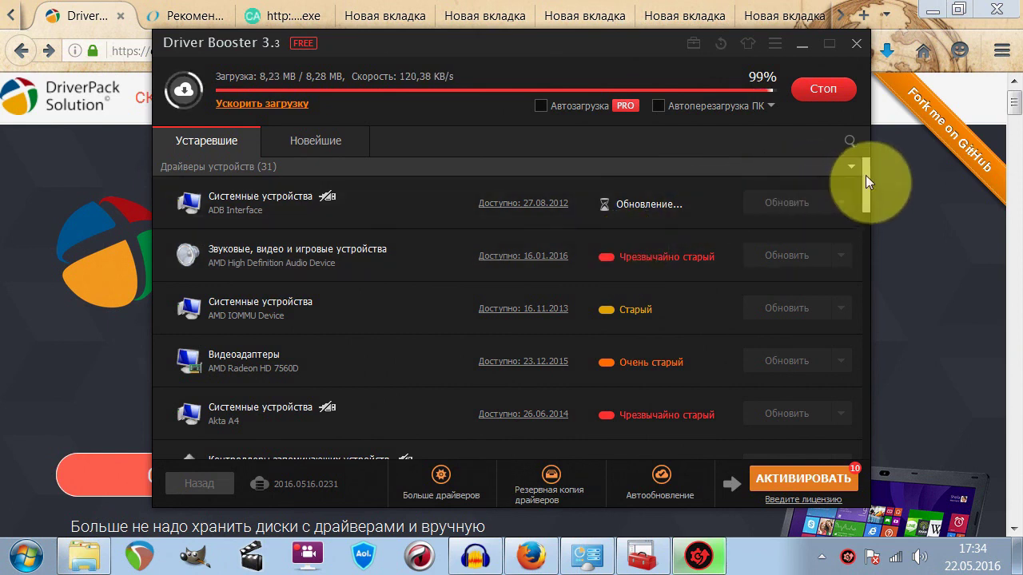
scroll(865, 177, "down", 1)
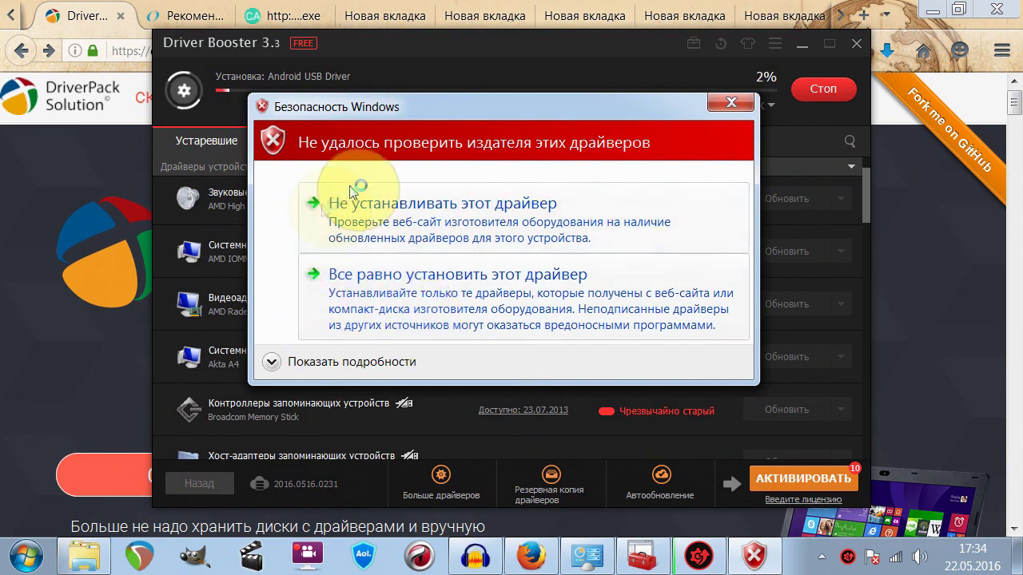
left_click(519, 304)
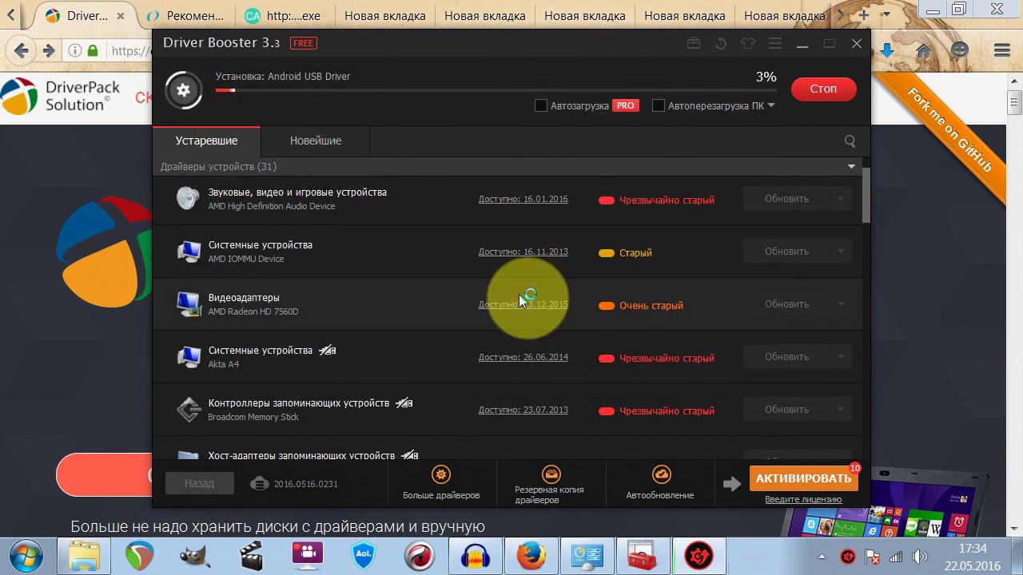
Step: Compare the unrecognized Ethernet controller under other devices in Device Manager with its entry in Driver Booster's outdated driver list
left_click_drag(866, 188, 861, 219)
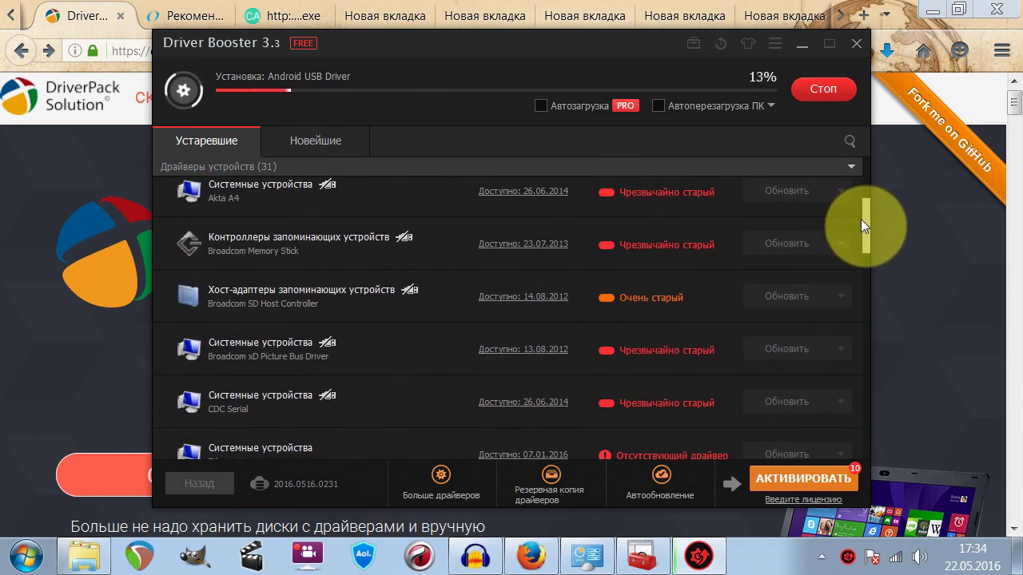
left_click(587, 555)
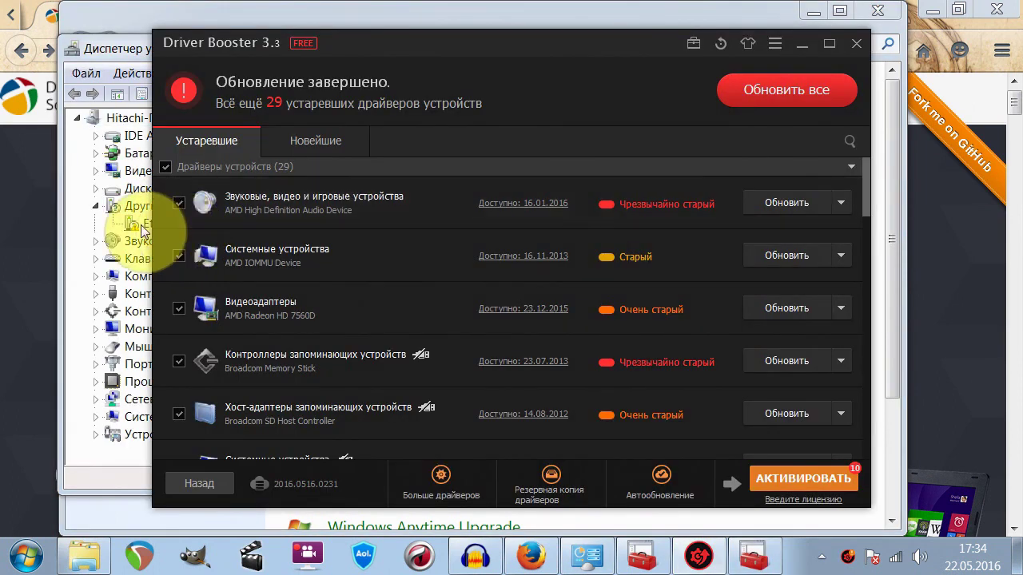
left_click(144, 231)
left_click(663, 42)
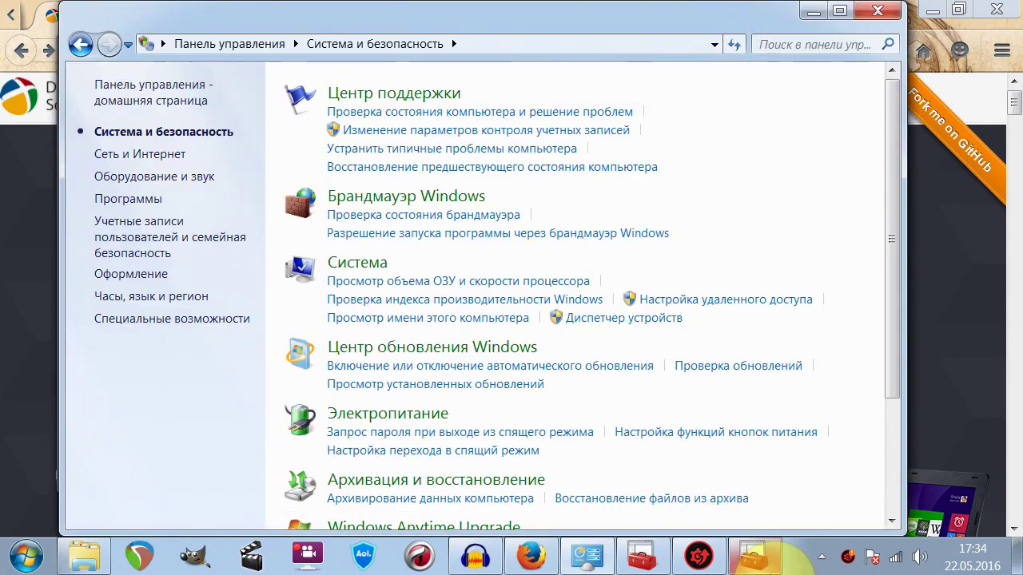
left_click(754, 557)
scroll(862, 198, "down", 1)
left_click_drag(863, 198, 860, 232)
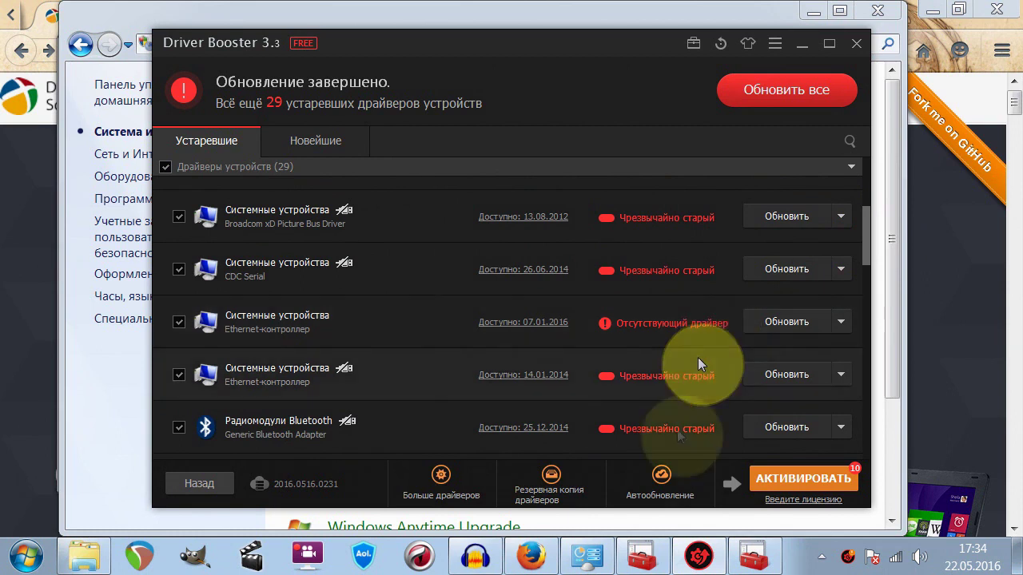
left_click(612, 563)
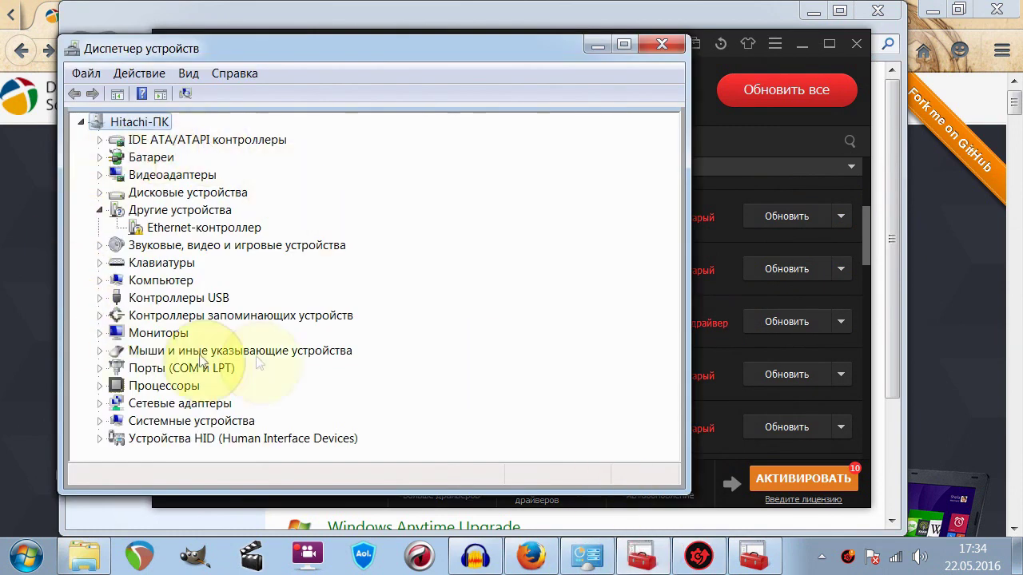
left_click(708, 85)
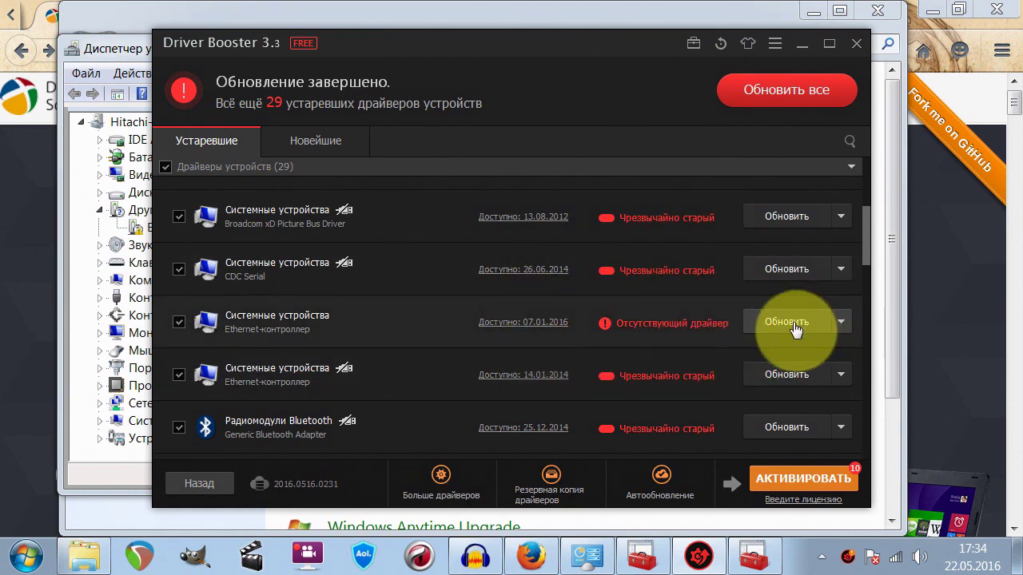
left_click(752, 558)
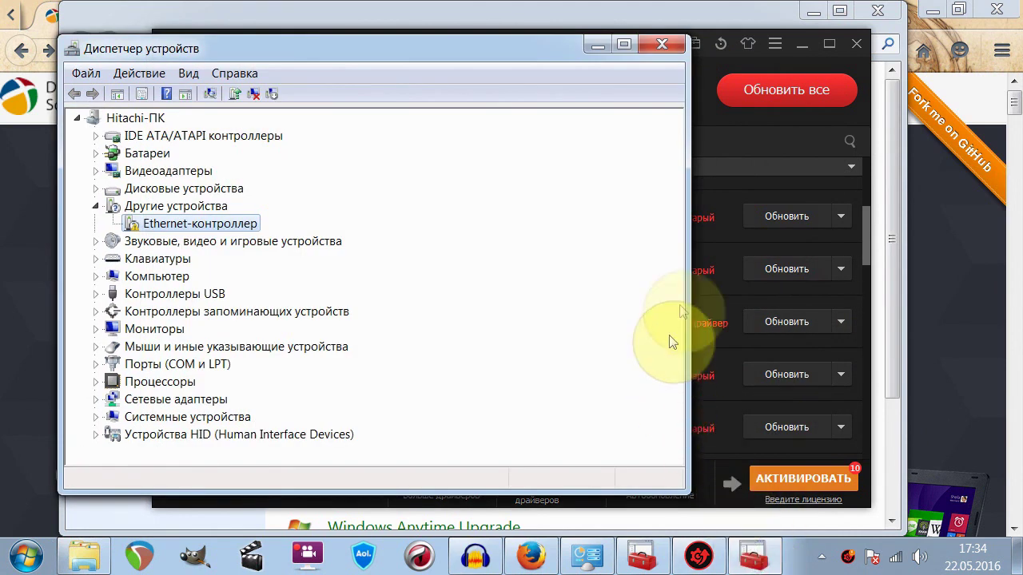
Step: Update the missing Ethernet controller driver dated 07.01.2016 in Driver Booster, accepting the installation tips and continuing without PRO activation
left_click(866, 233)
left_click(810, 330)
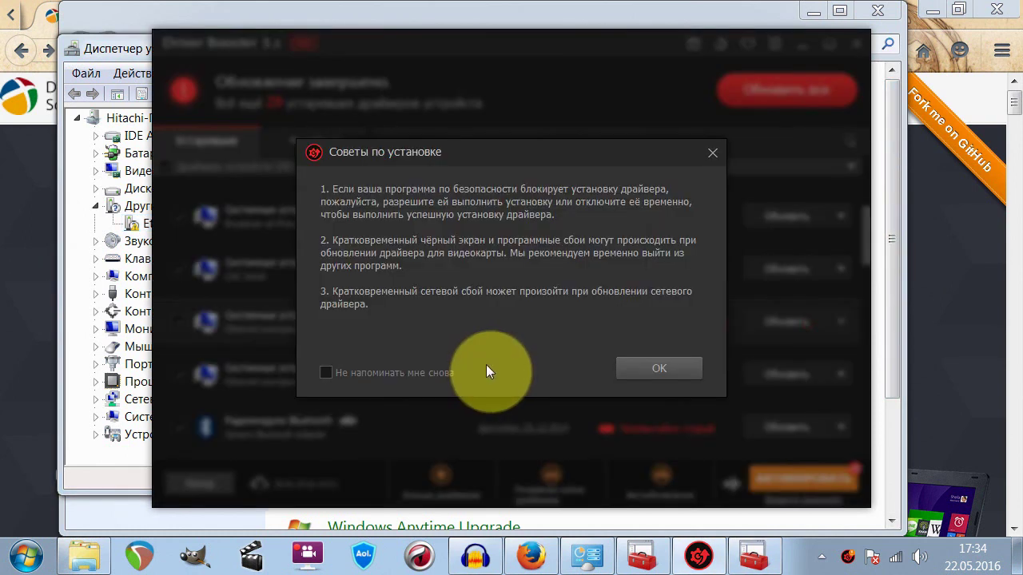
left_click(656, 370)
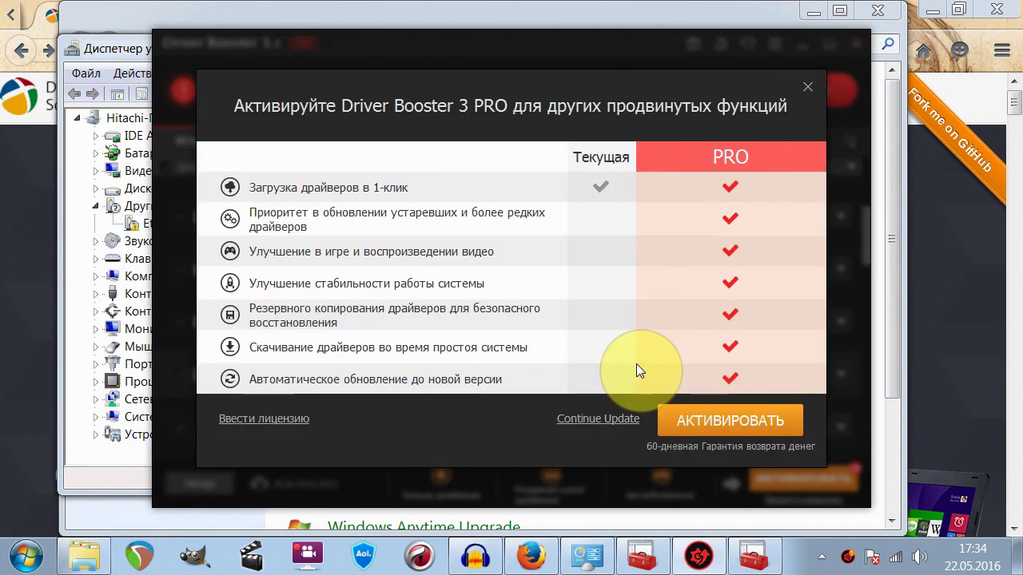
left_click(598, 418)
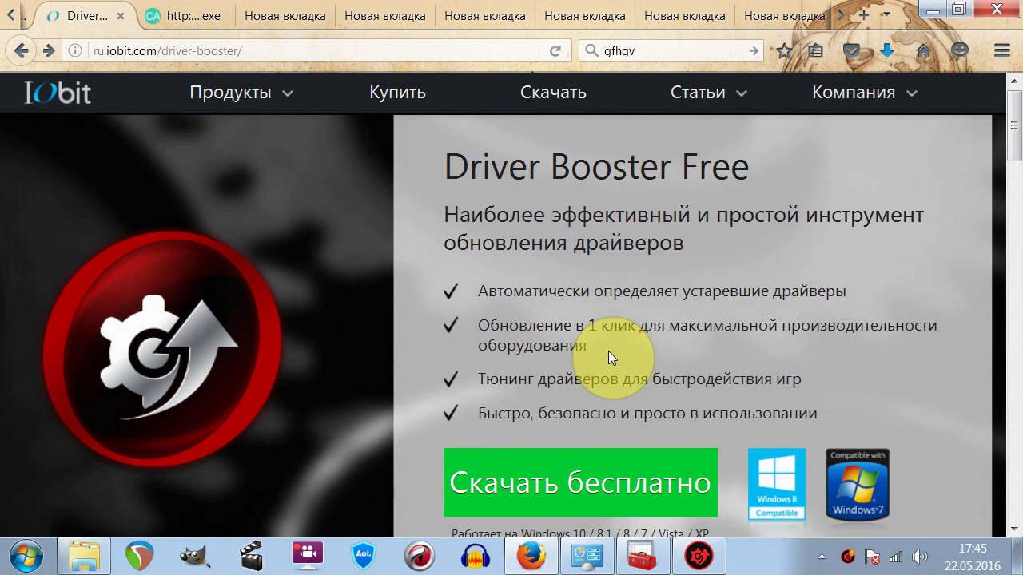
Step: Check the Realtek PCIe FE Family Controller under the network adapters in Device Manager, and close Device Manager
left_click(697, 556)
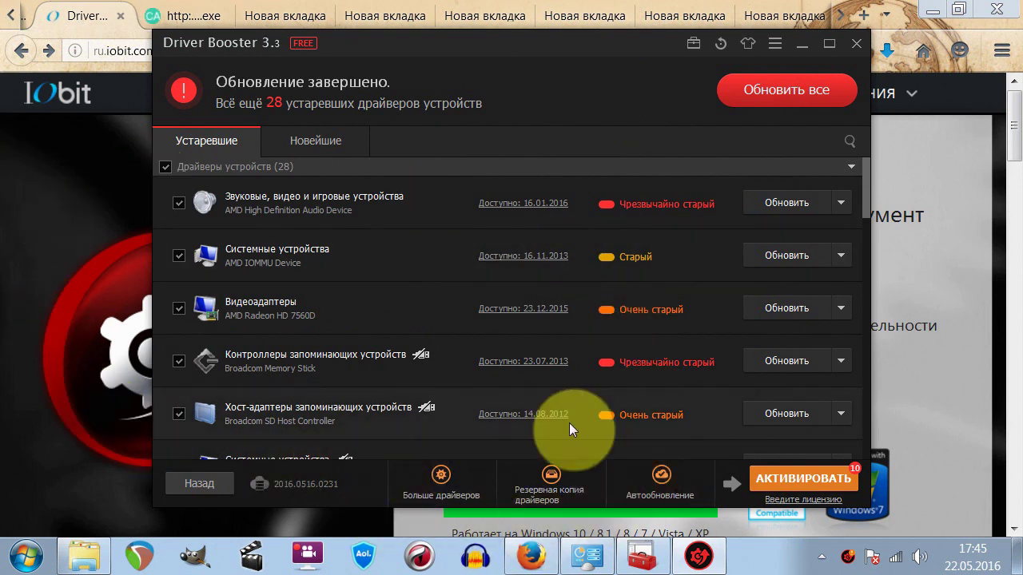
left_click(652, 557)
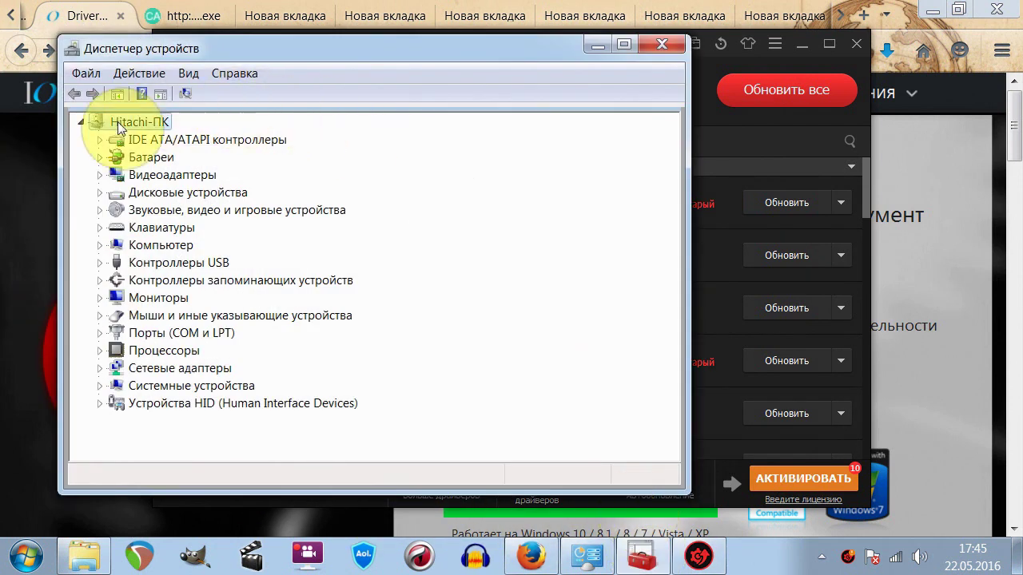
double_click(172, 368)
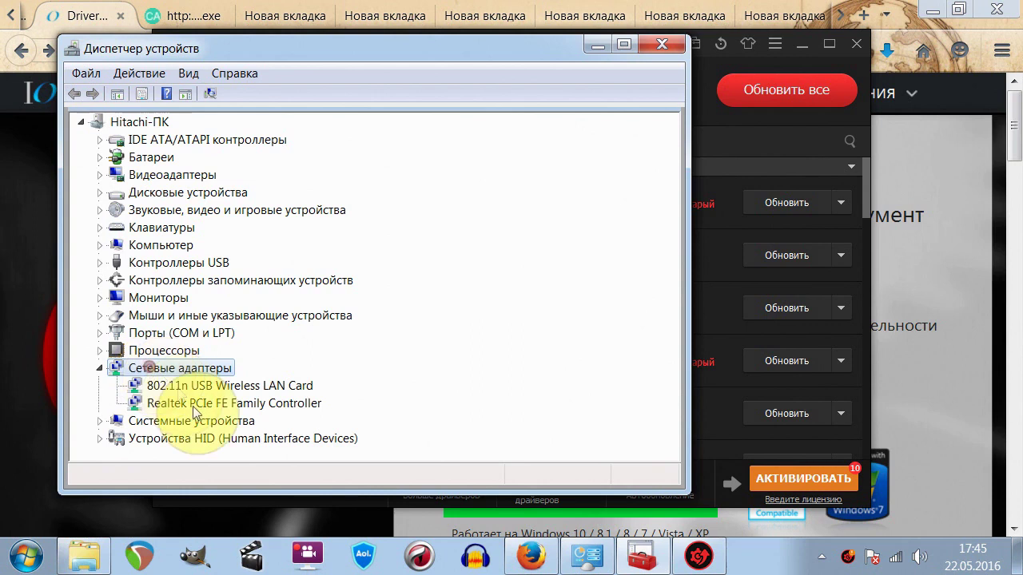
left_click(188, 405)
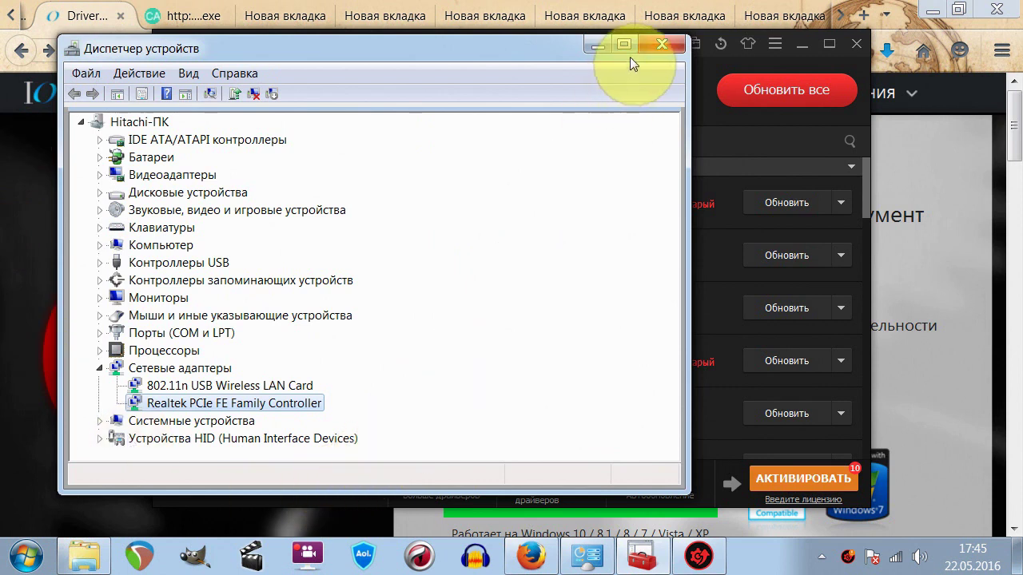
left_click(648, 42)
Step: Examine the full list of remaining outdated device drivers in Driver Booster
mouse_move(867, 185)
left_mouse_down()
mouse_move(867, 205)
mouse_move(871, 168)
left_mouse_up()
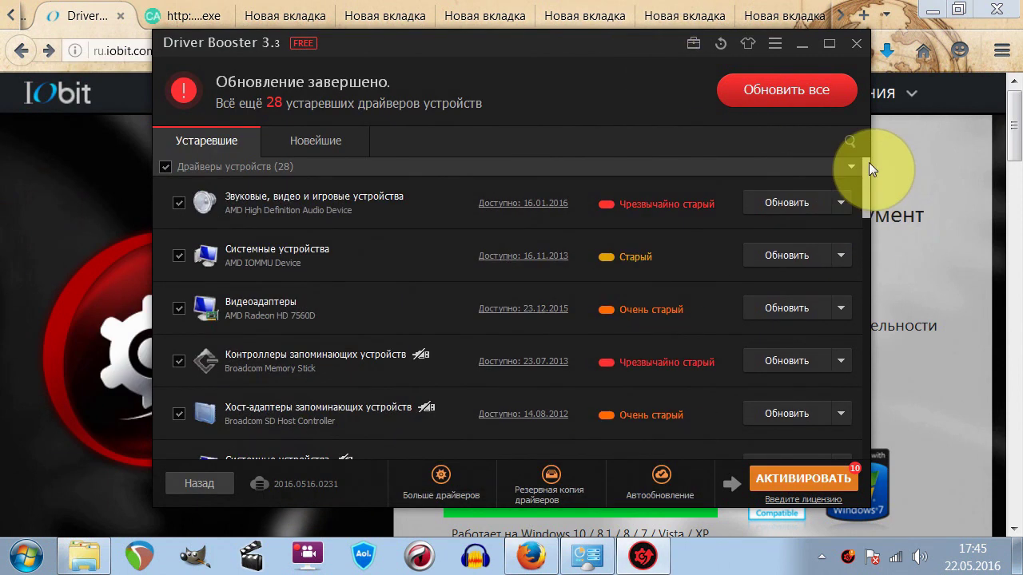
left_click_drag(869, 190, 858, 447)
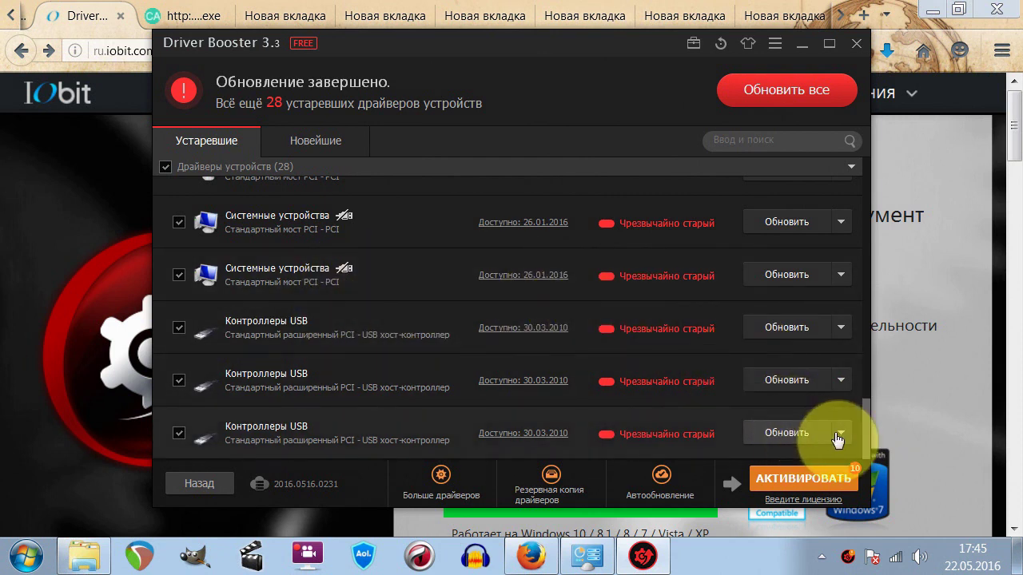
left_click_drag(867, 421, 837, 192)
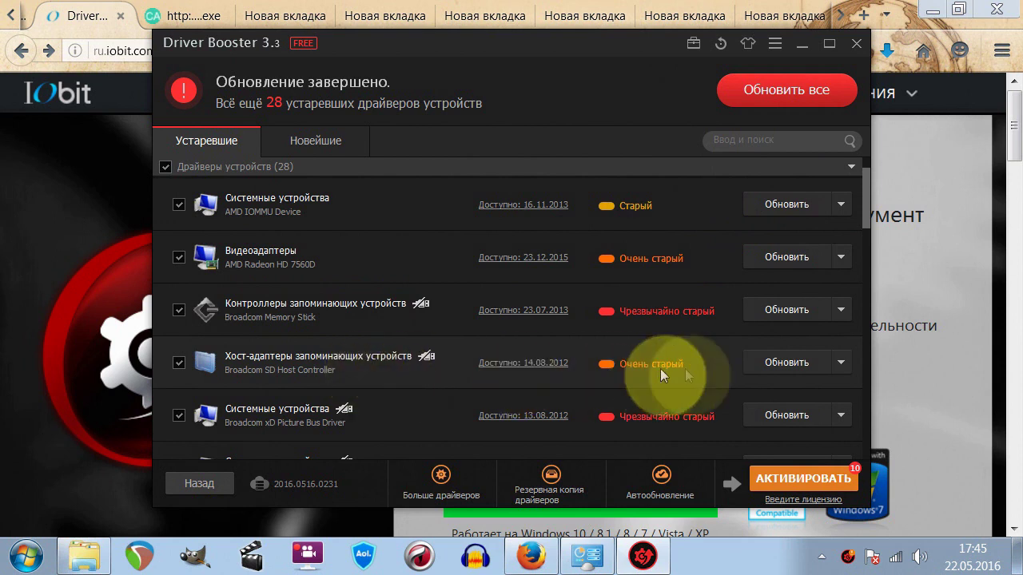
scroll(533, 286, "up", 1)
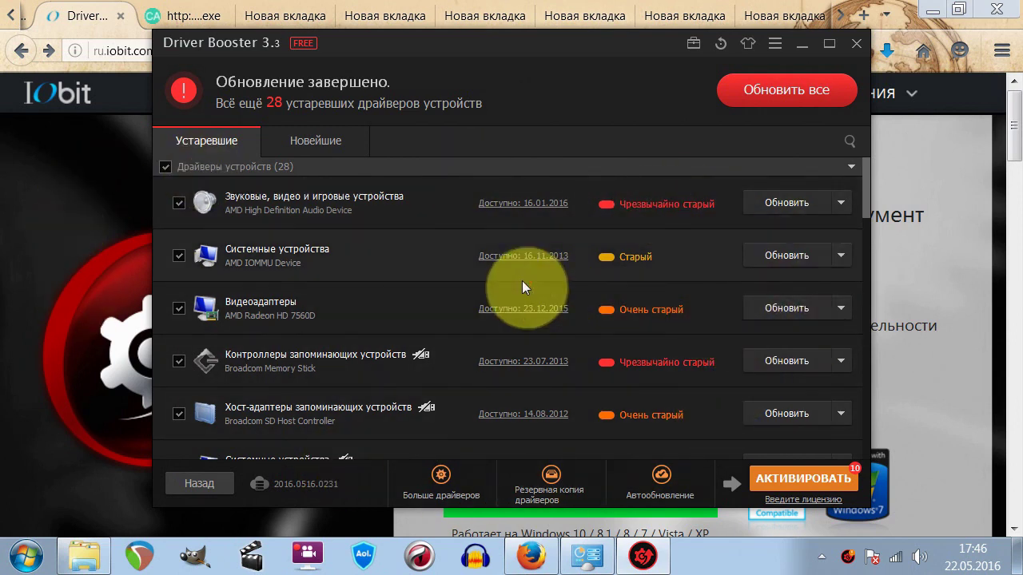
left_click_drag(861, 184, 859, 389)
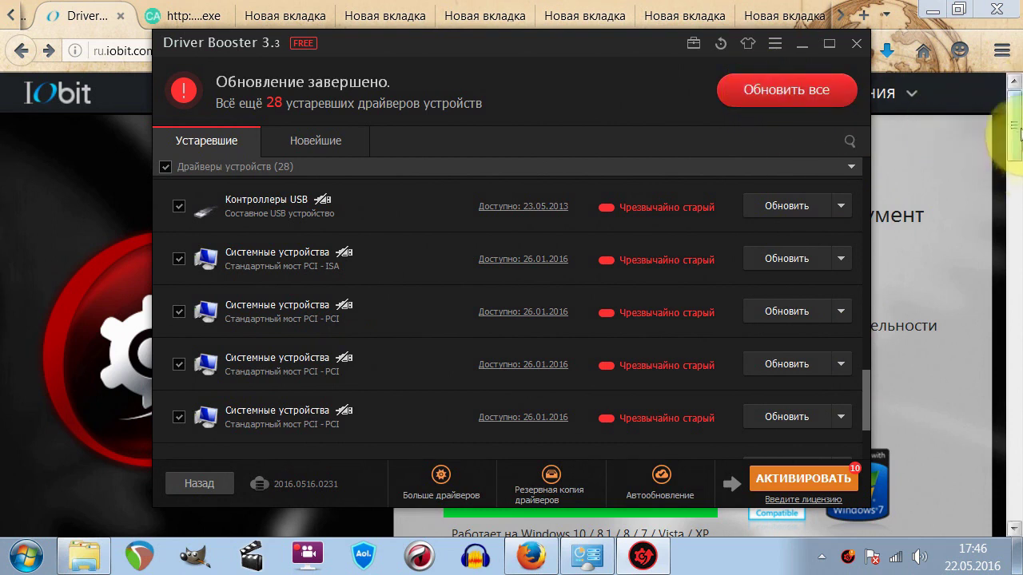
Step: Download the DriverPack-17-Online installer from the DriverPack Solution site in the browser, choosing to check the already downloaded file for updates
left_click(1019, 128)
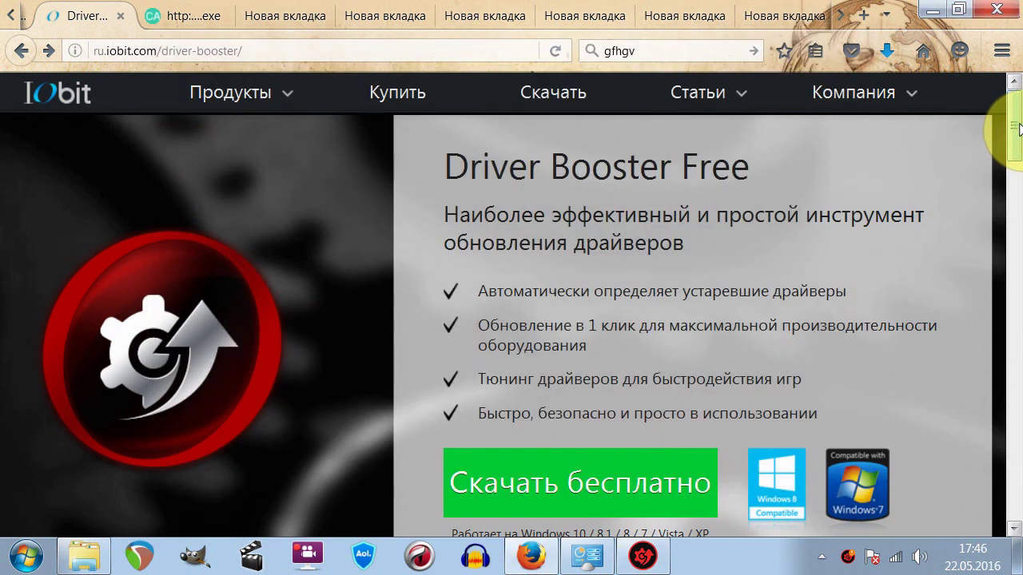
left_click(9, 15)
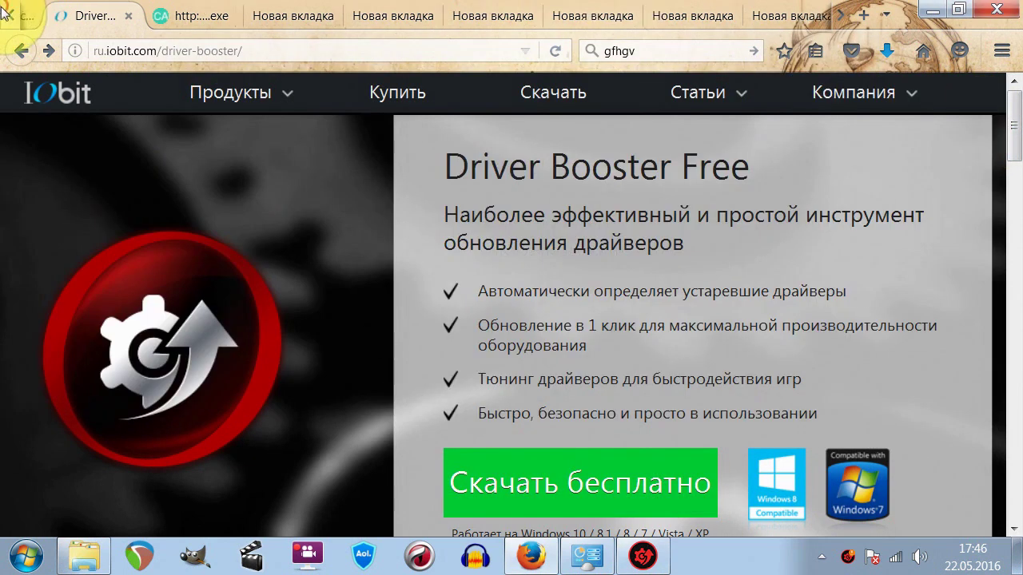
left_click(79, 15)
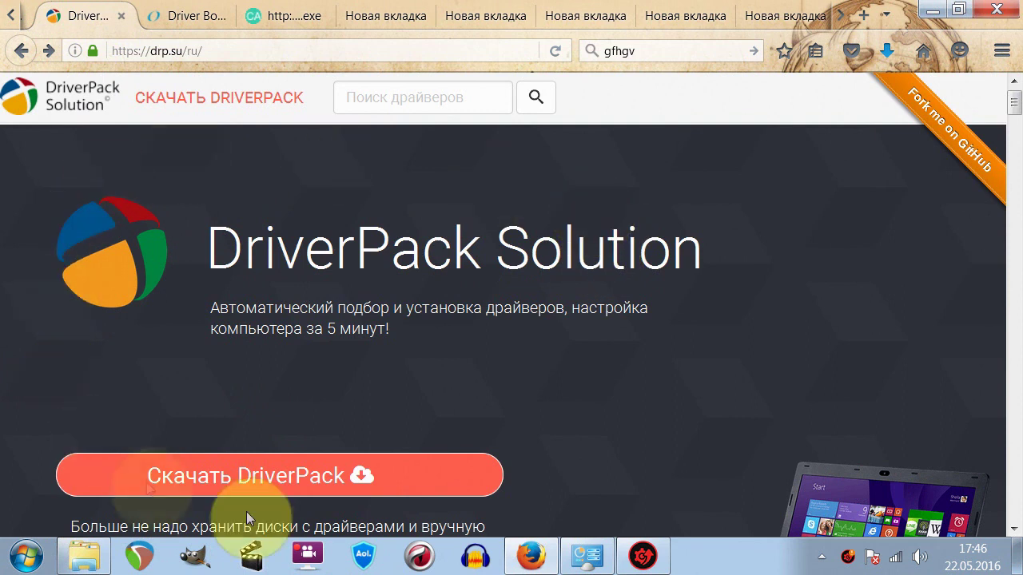
left_click(354, 475)
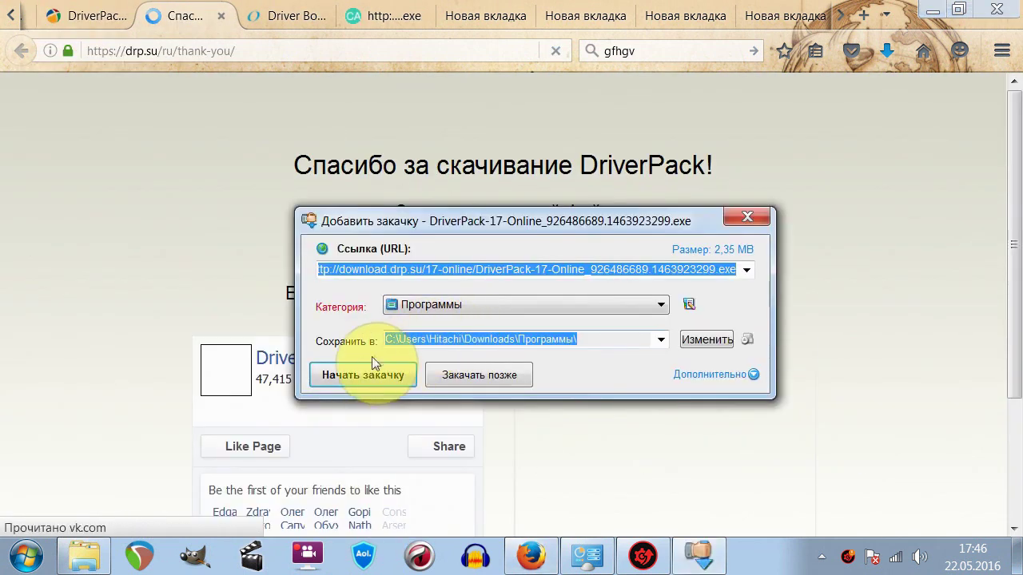
left_click(363, 370)
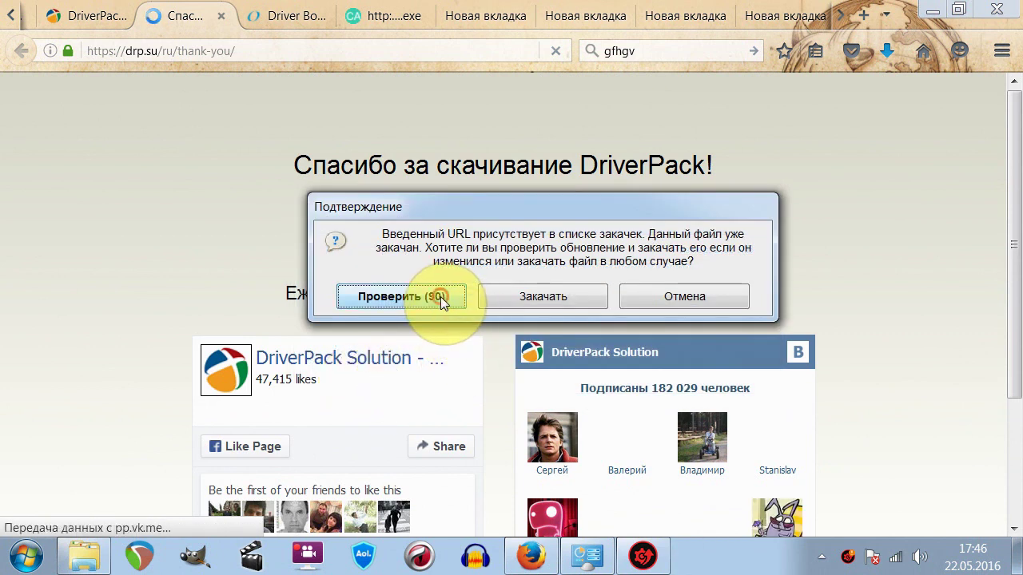
left_click(441, 297)
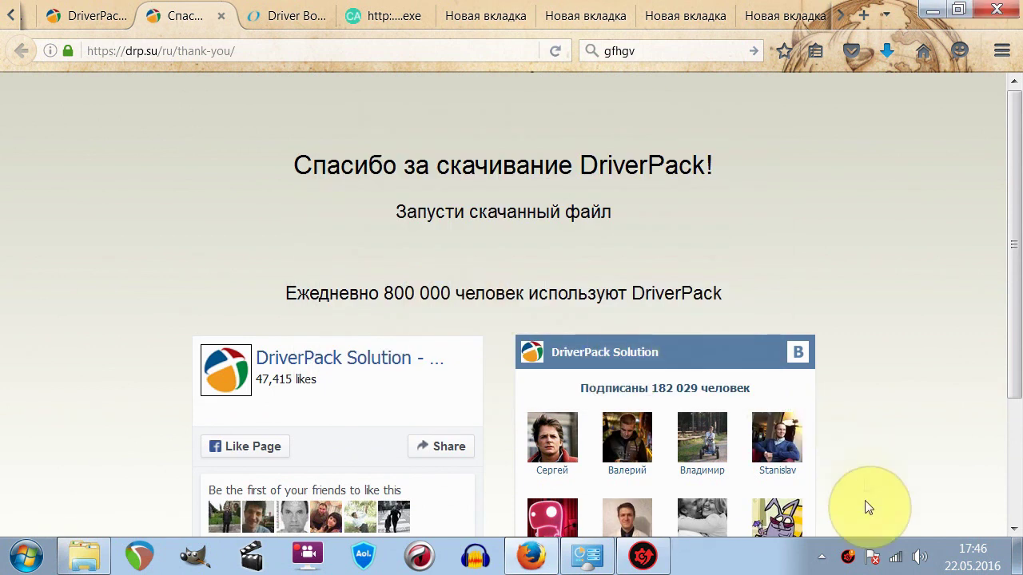
Step: Open the Download Master download list from its notification about the completed downloads
left_click(823, 557)
left_click(838, 232)
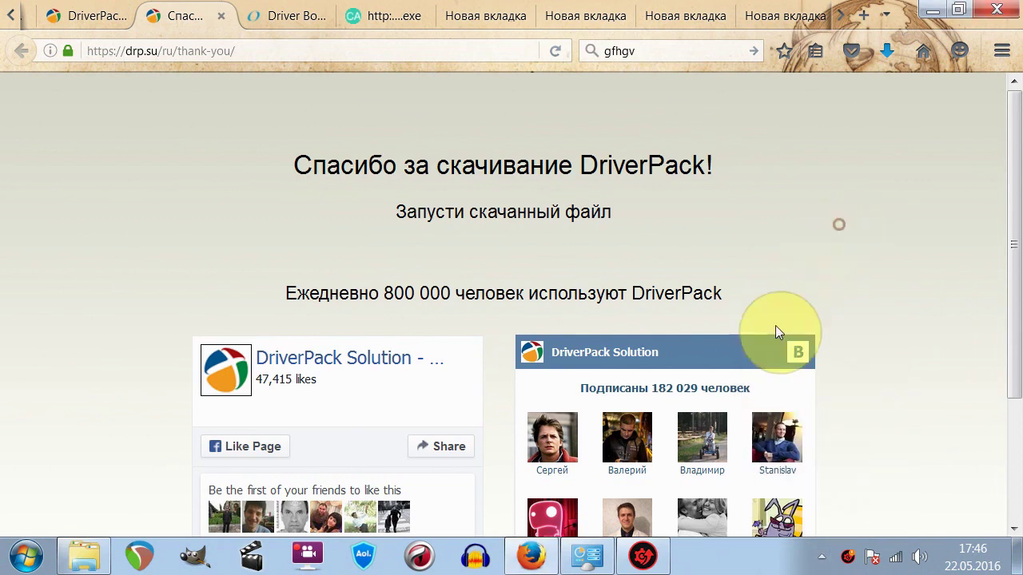
left_click(644, 557)
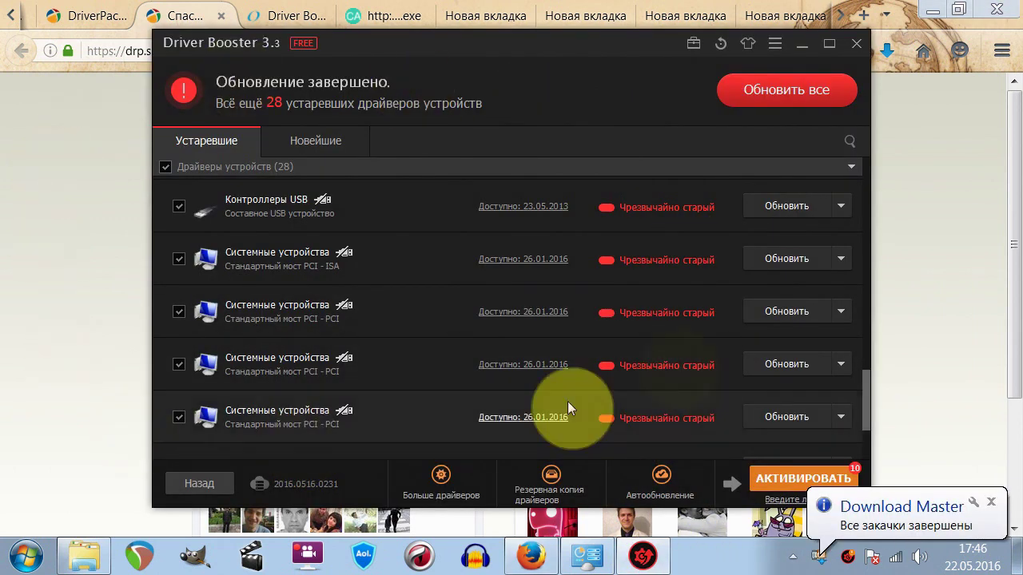
left_click(881, 515)
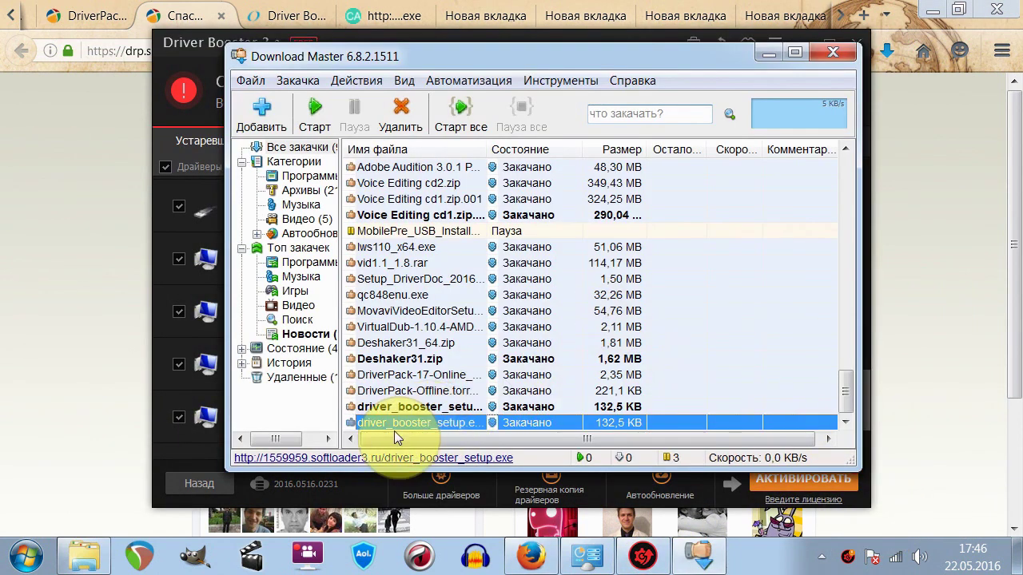
Step: Run the downloaded driver_booster_setup.exe, choose the custom installation (Выборочная установка) to see the bundled software, and cancel the setup
double_click(418, 413)
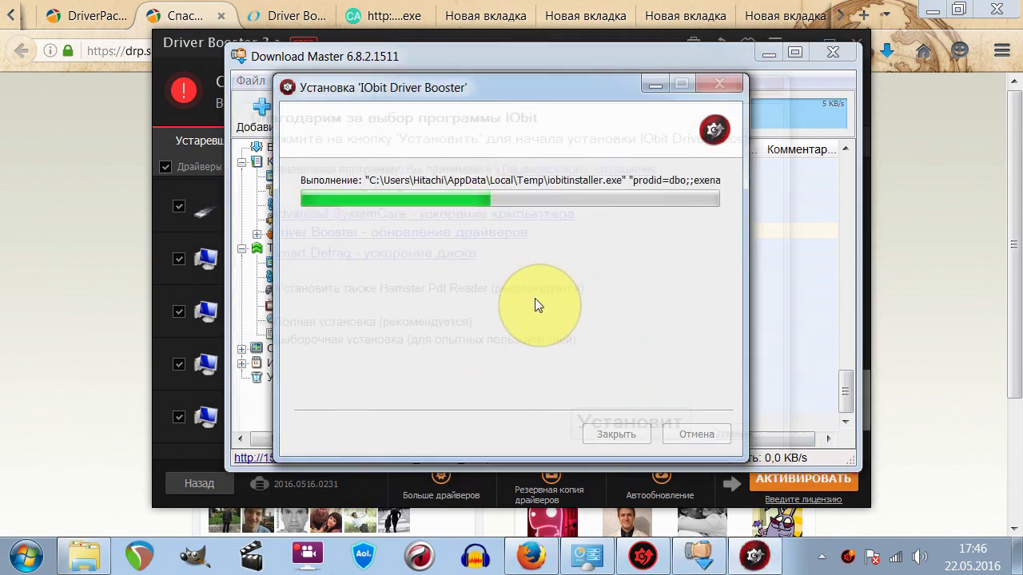
left_click(299, 341)
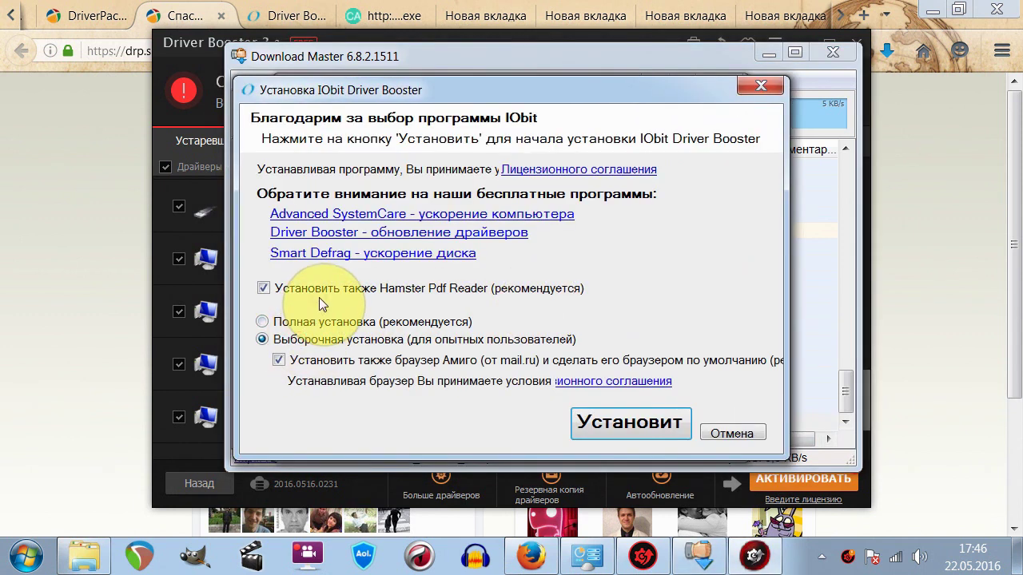
left_click(730, 433)
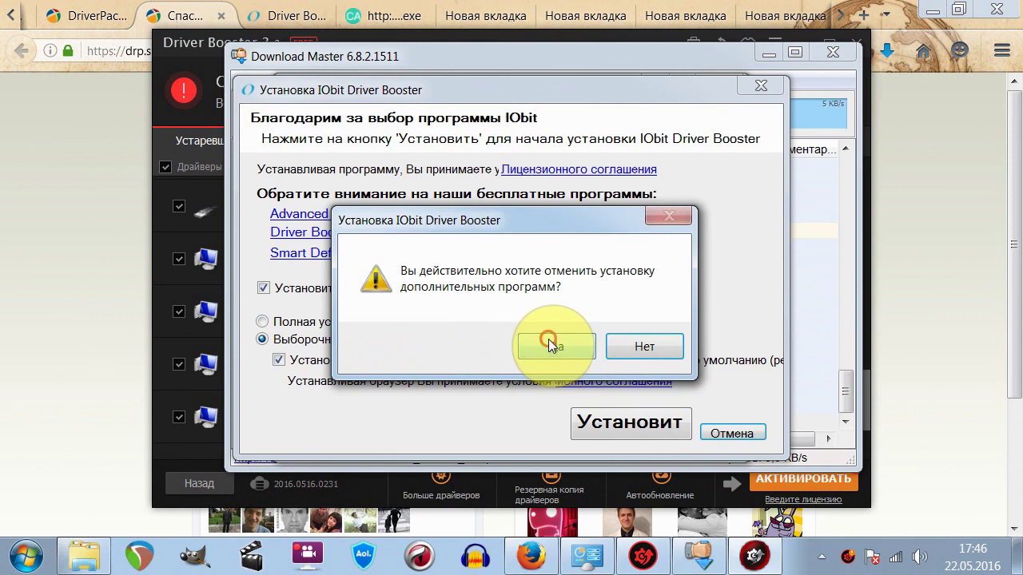
left_click(535, 342)
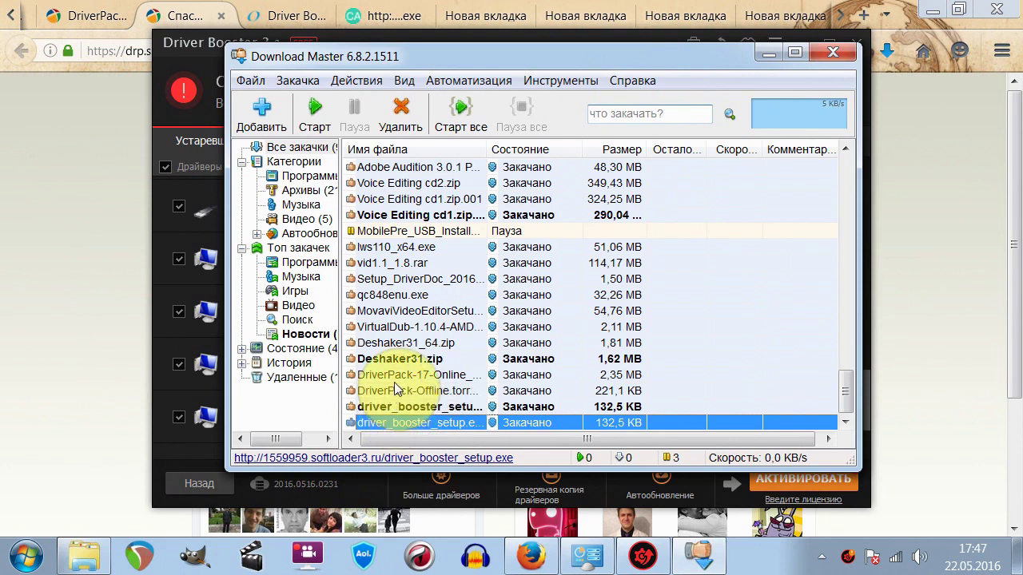
Step: Launch the downloaded DriverPack-17-Online installer from the Download Master list and close the Driver Booster window
left_click(399, 375)
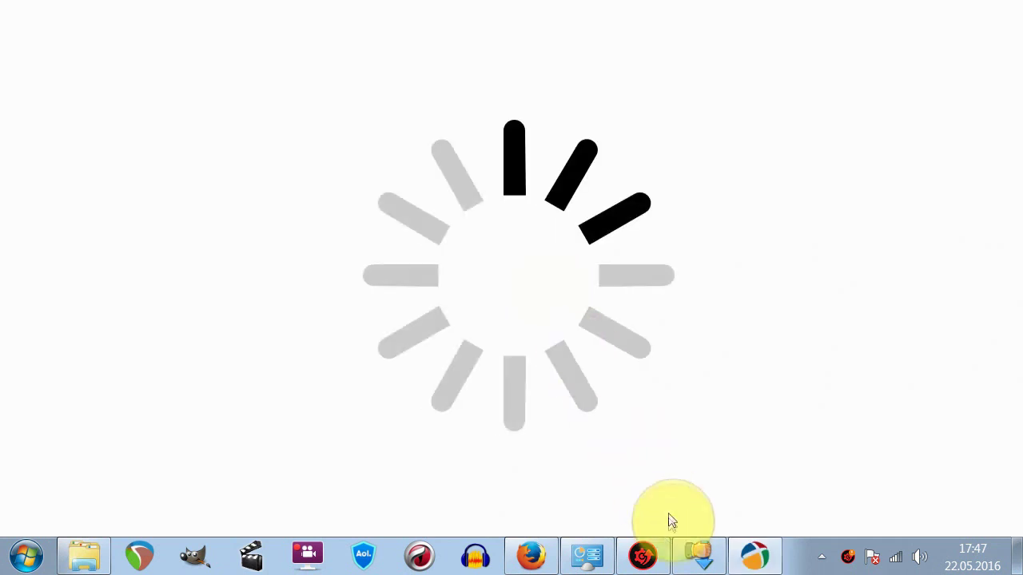
left_click(643, 555)
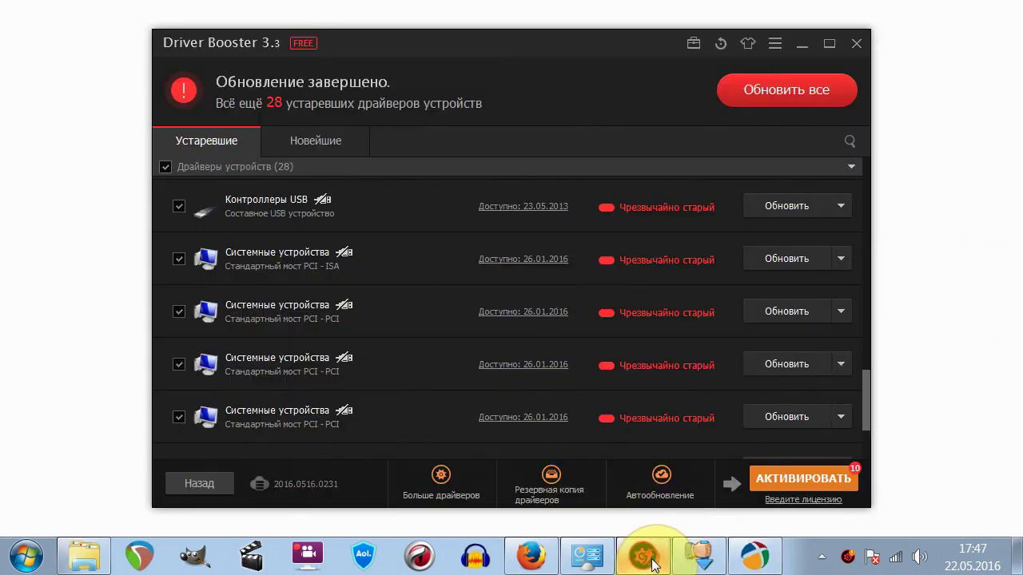
left_click(856, 43)
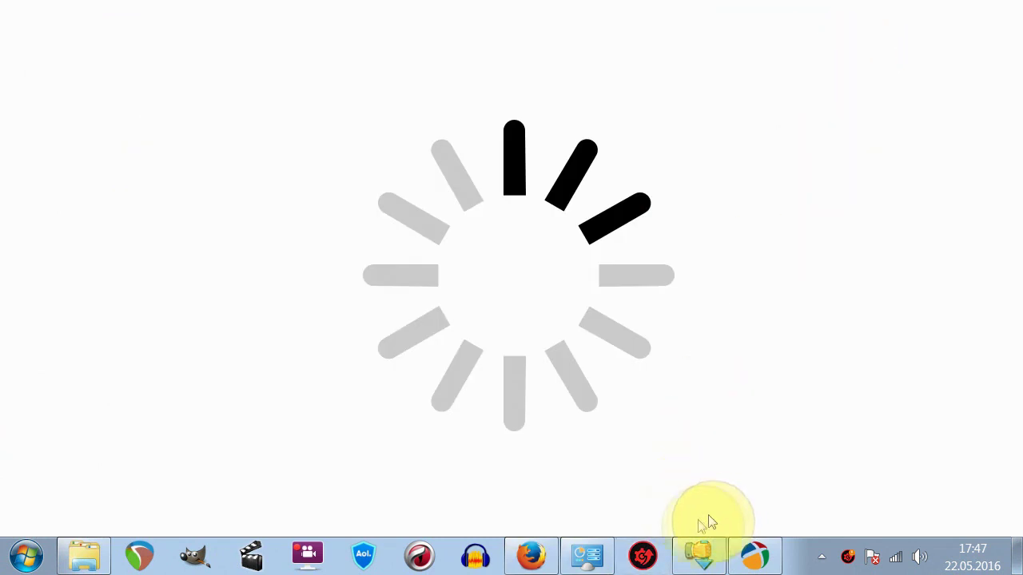
right_click(644, 551)
left_click(652, 508)
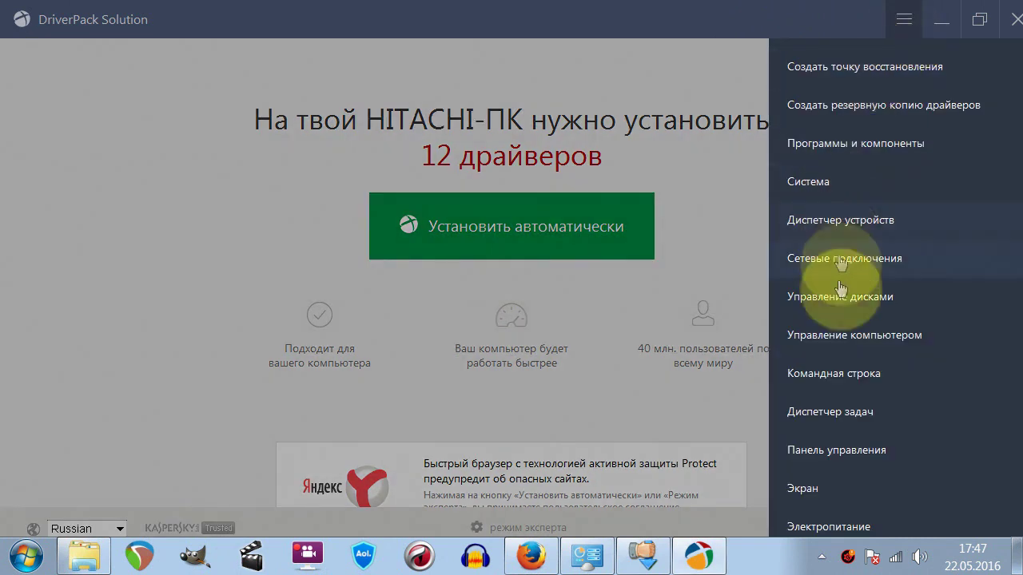
Step: Try the Device Manager and Programs and Features shortcuts in DriverPack Solution's system tools list, closing each window
left_click(541, 64)
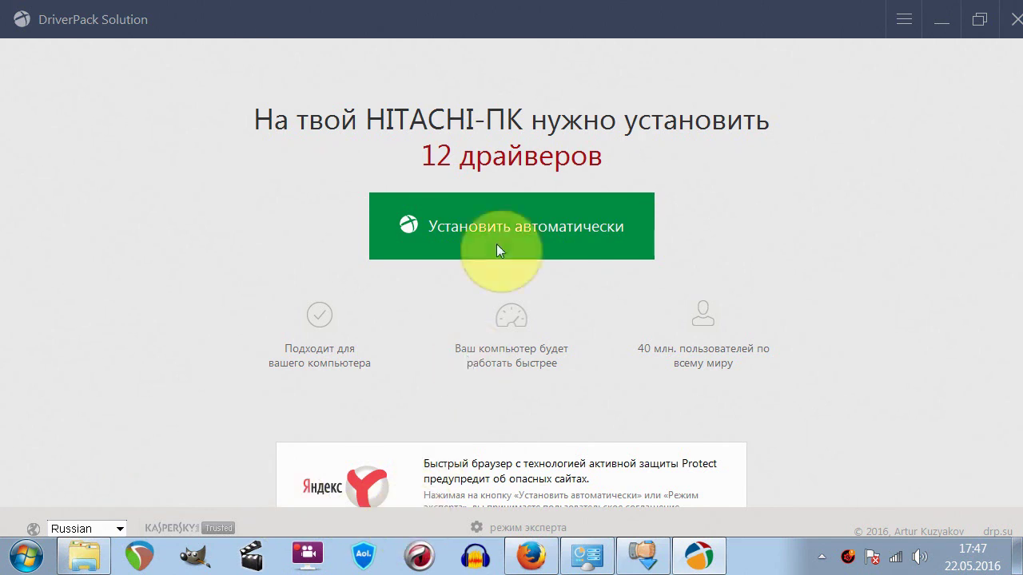
left_click(901, 19)
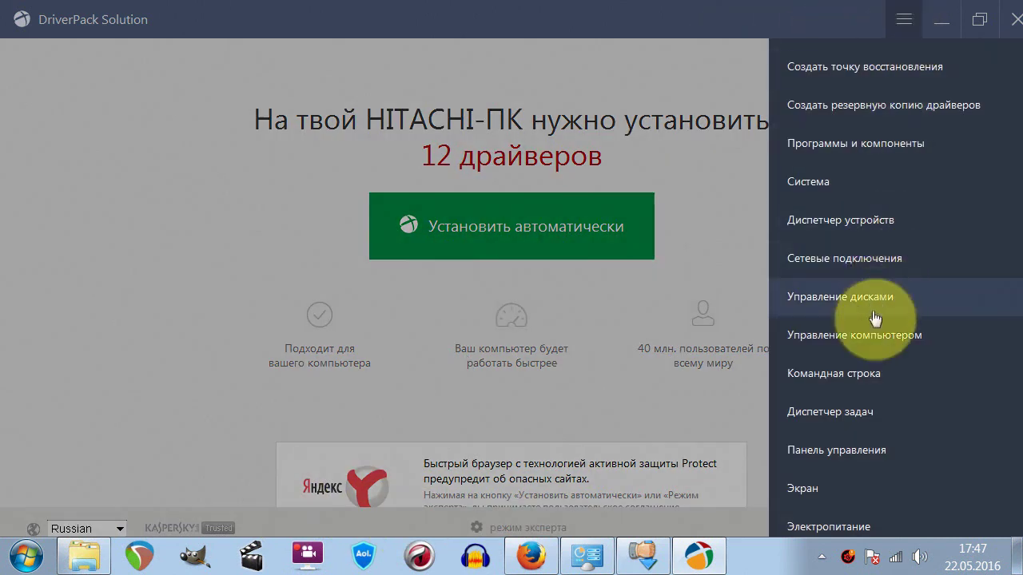
left_click(860, 228)
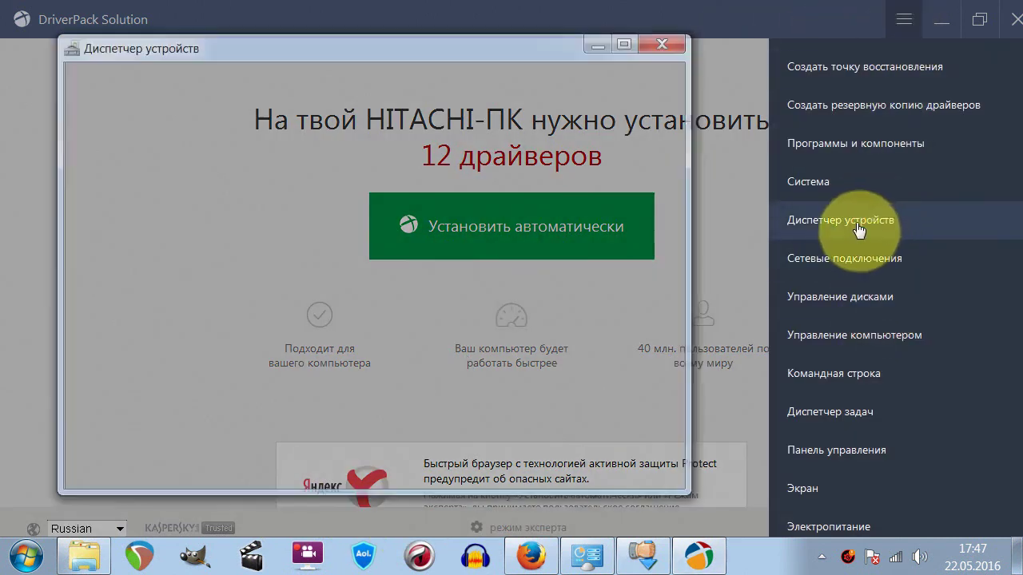
left_click(658, 44)
left_click(919, 144)
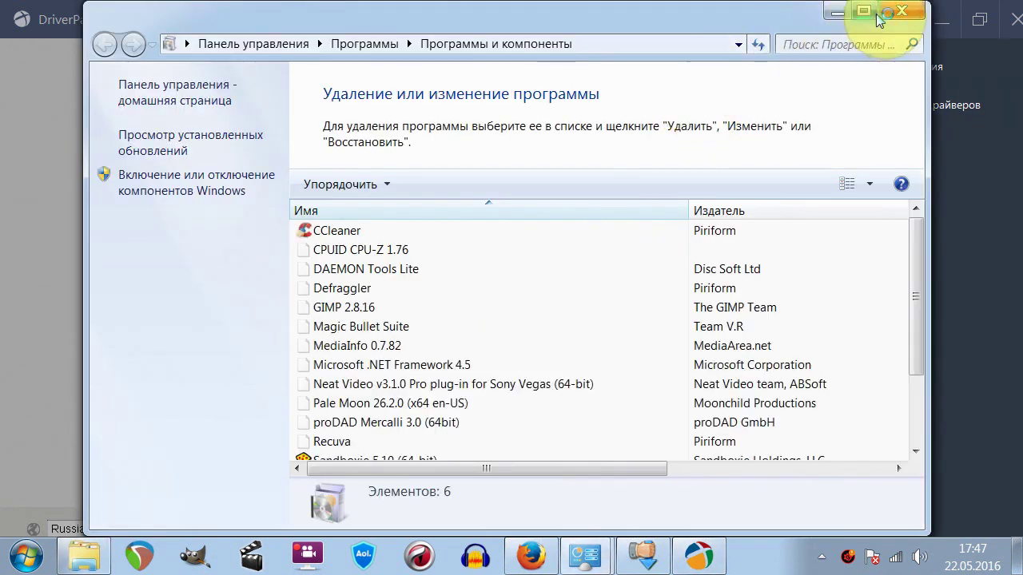
left_click(901, 10)
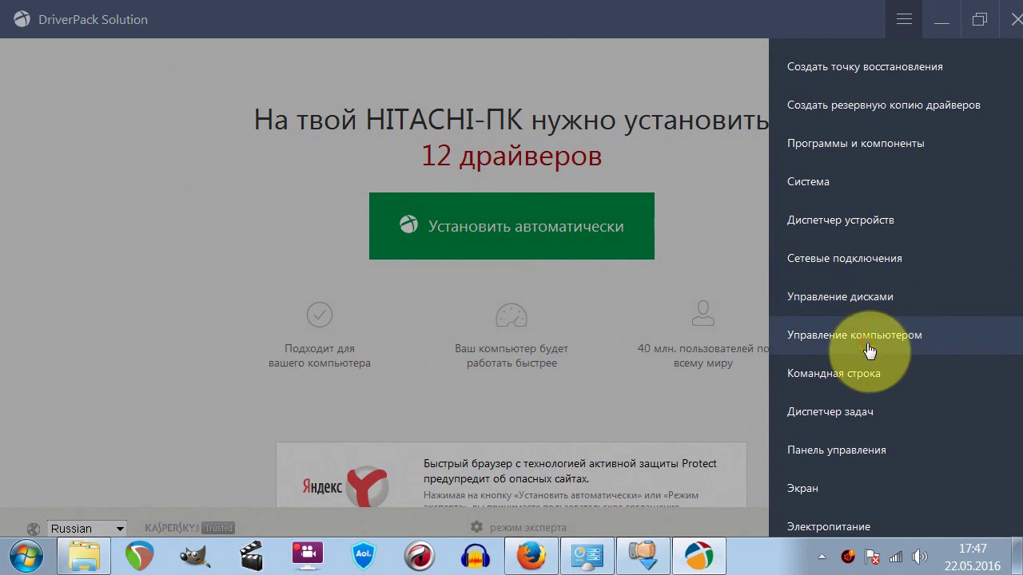
Step: Check the Disk Management and Control Panel shortcuts in DriverPack Solution, and close their windows and the tools list
left_click(832, 302)
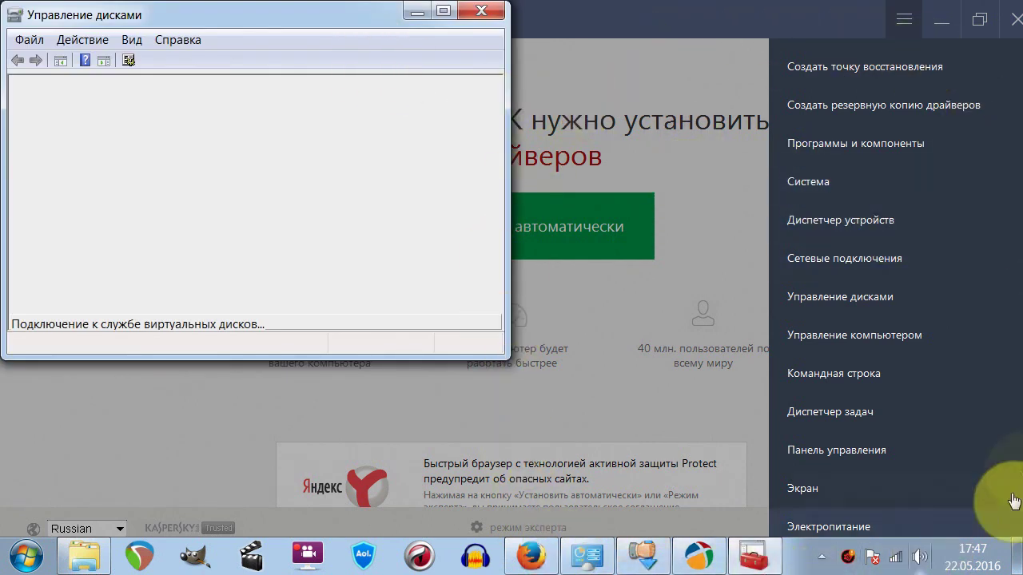
left_click(481, 11)
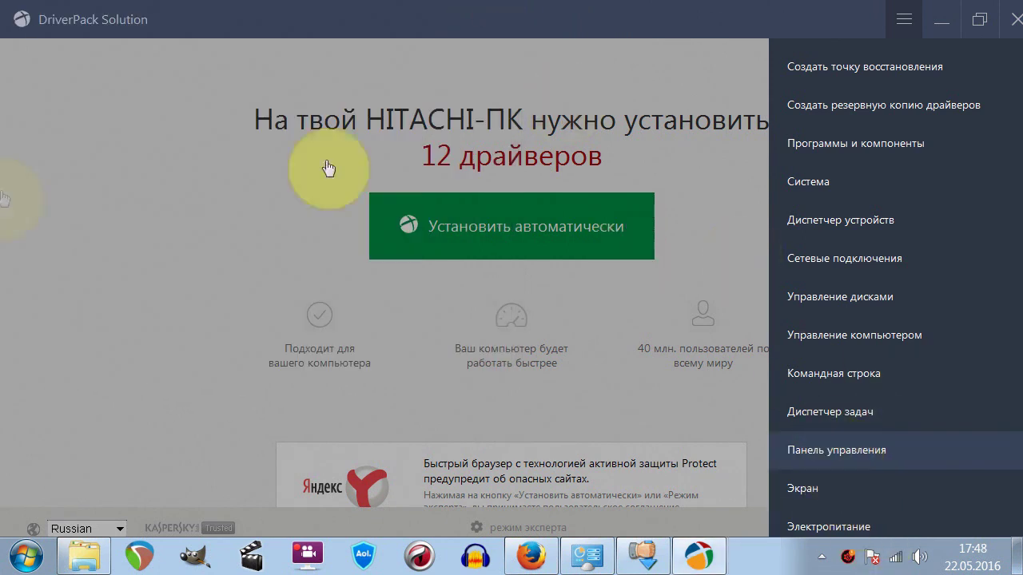
left_click(27, 556)
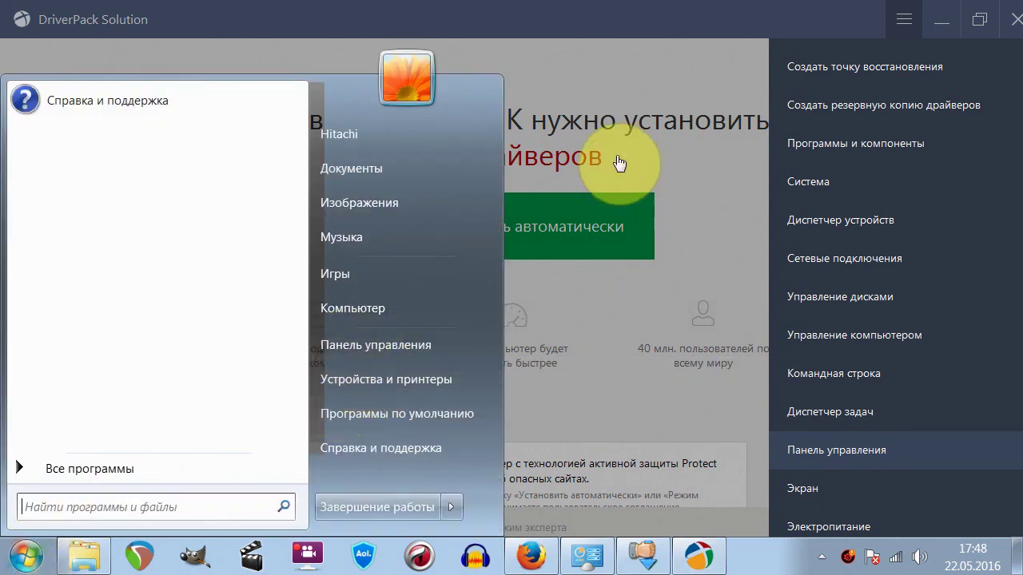
left_click(655, 62)
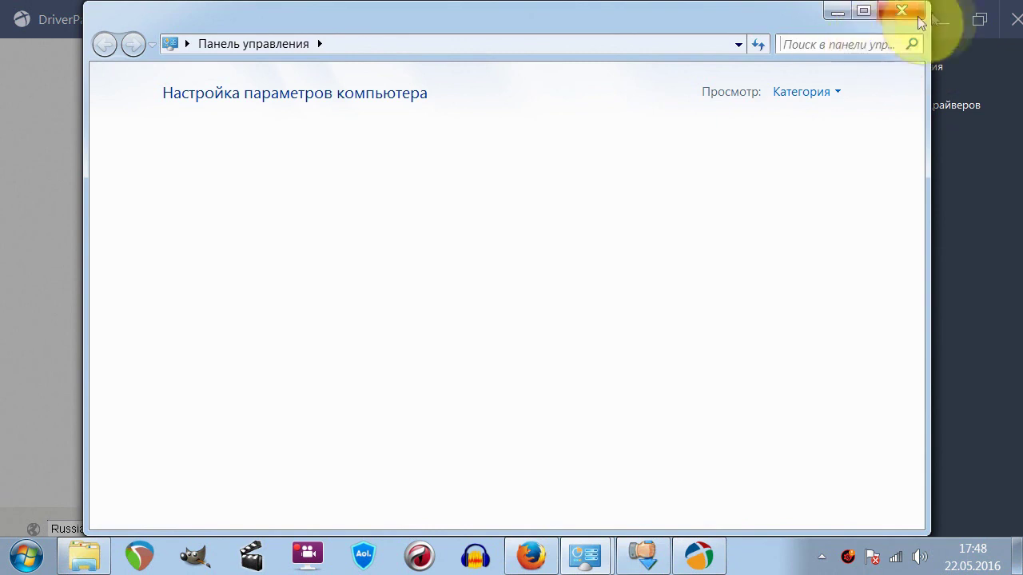
left_click(906, 13)
left_click(904, 20)
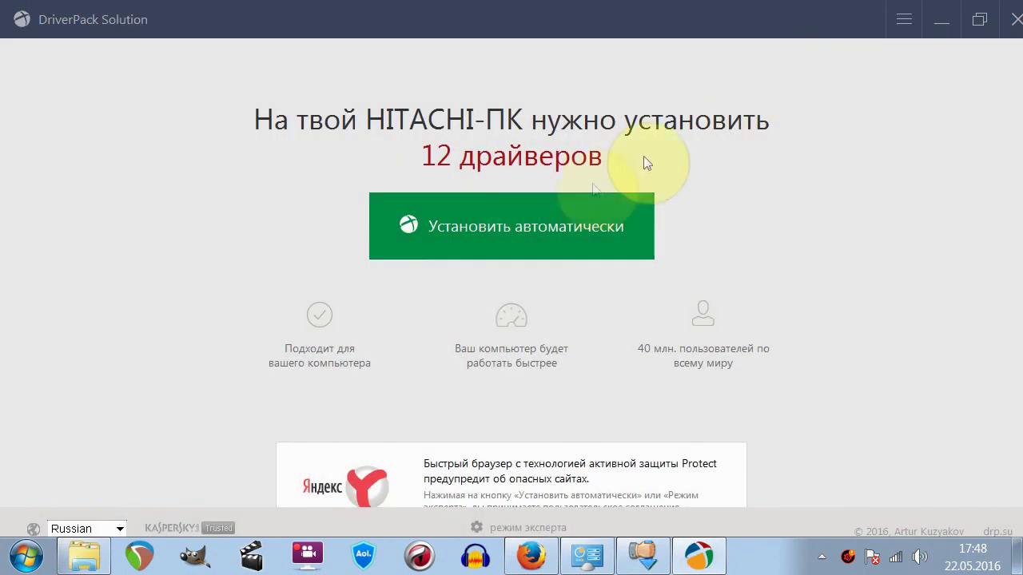
Step: Start the automatic driver installation in DriverPack Solution, and look through the drp.su page in the browser while it runs
left_click(536, 232)
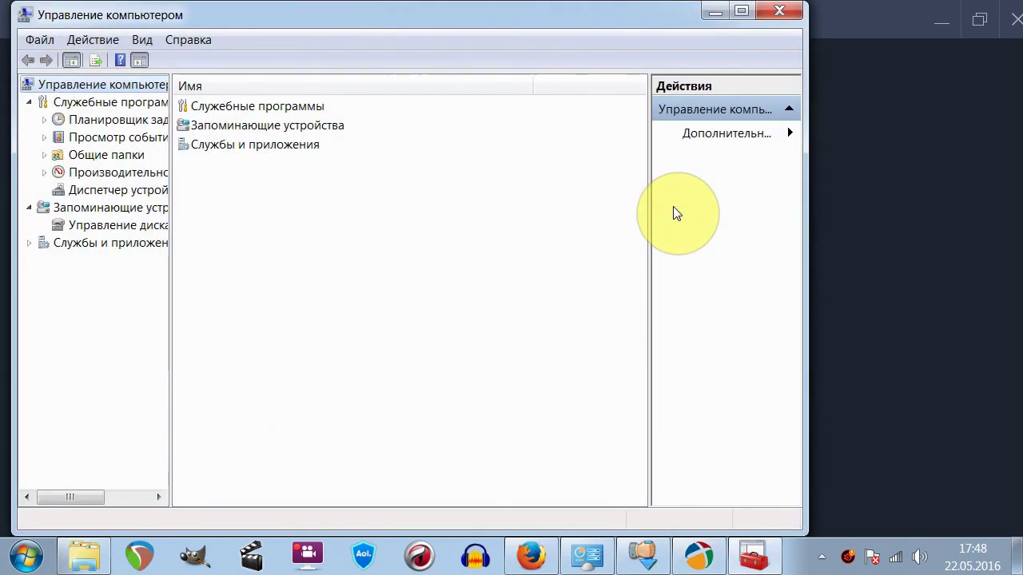
left_click(776, 10)
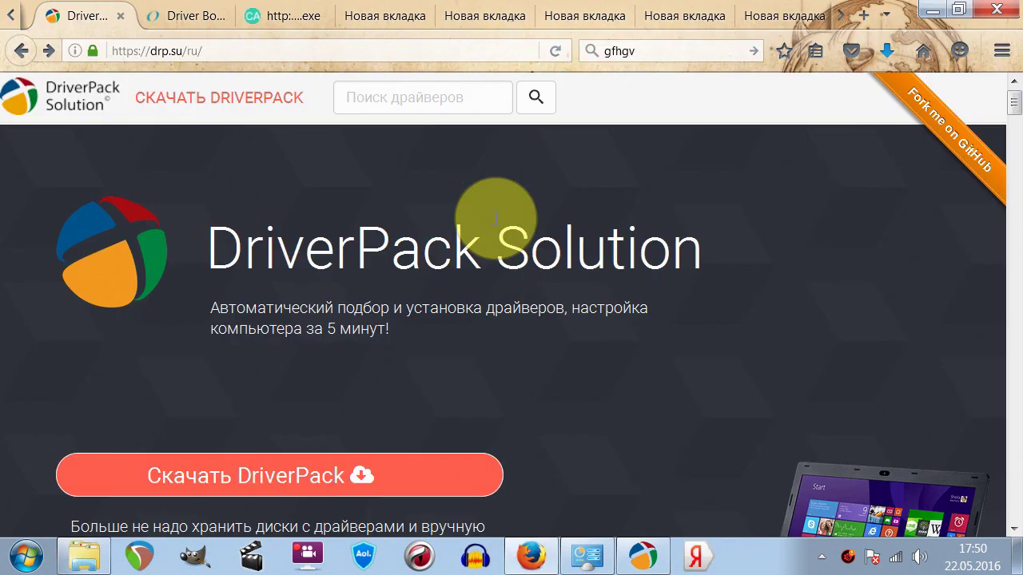
scroll(496, 218, "down", 20)
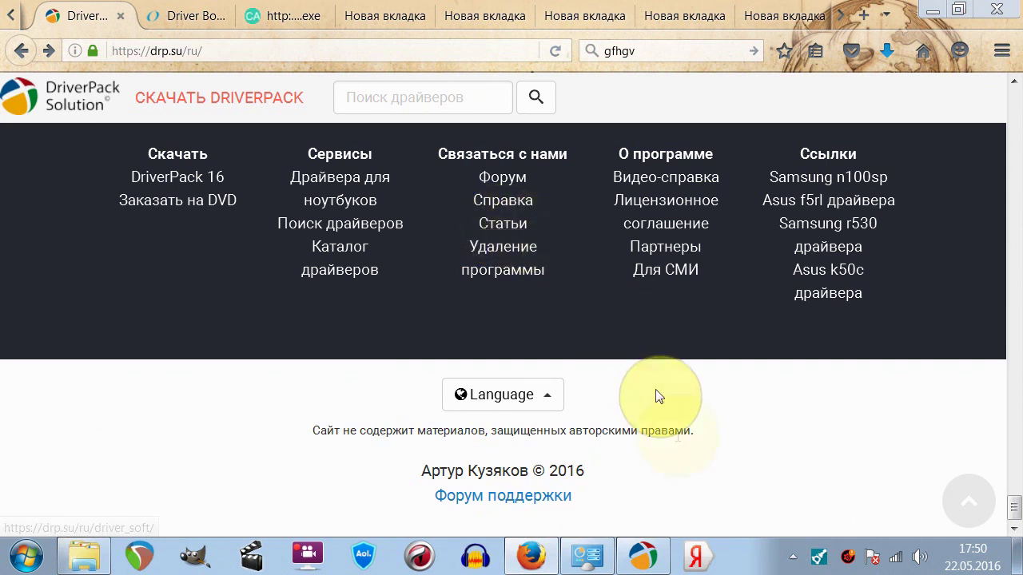
left_click(644, 553)
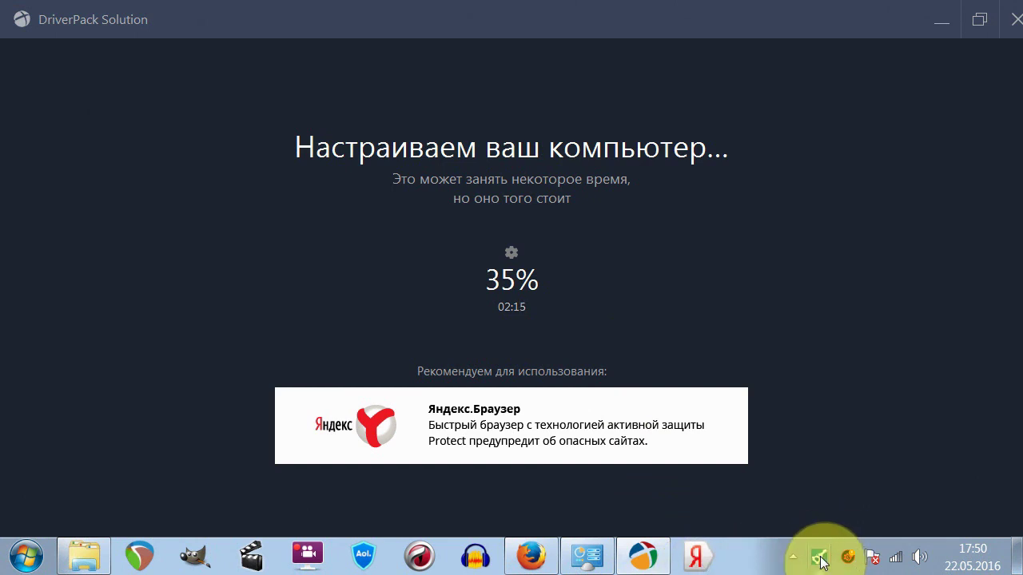
Step: Move the Чистилка tray icon among the hidden icons and review the program's Обновление, Автозагрузка and О программе settings
left_click_drag(819, 555, 835, 461)
left_click(836, 464)
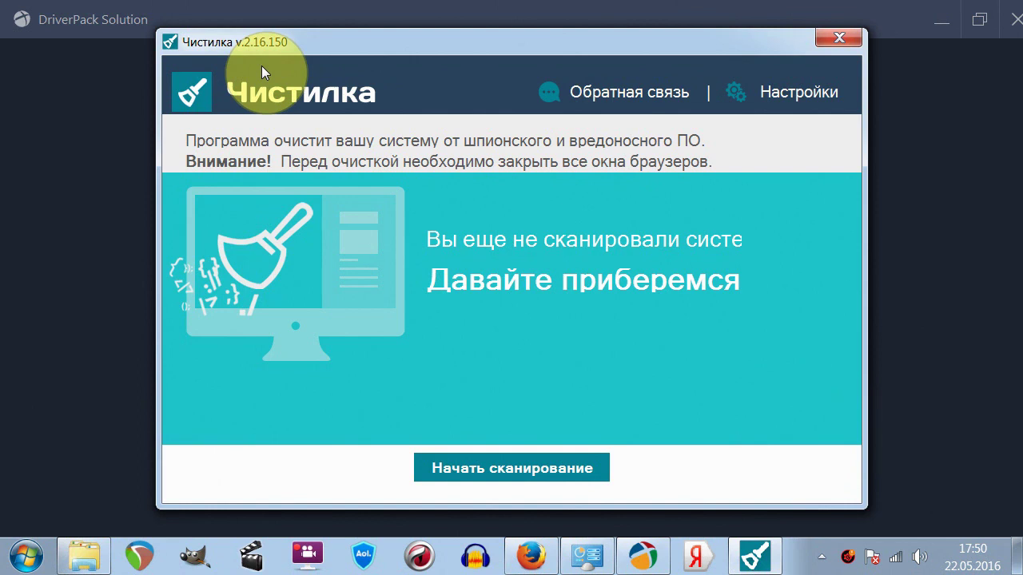
left_click(770, 91)
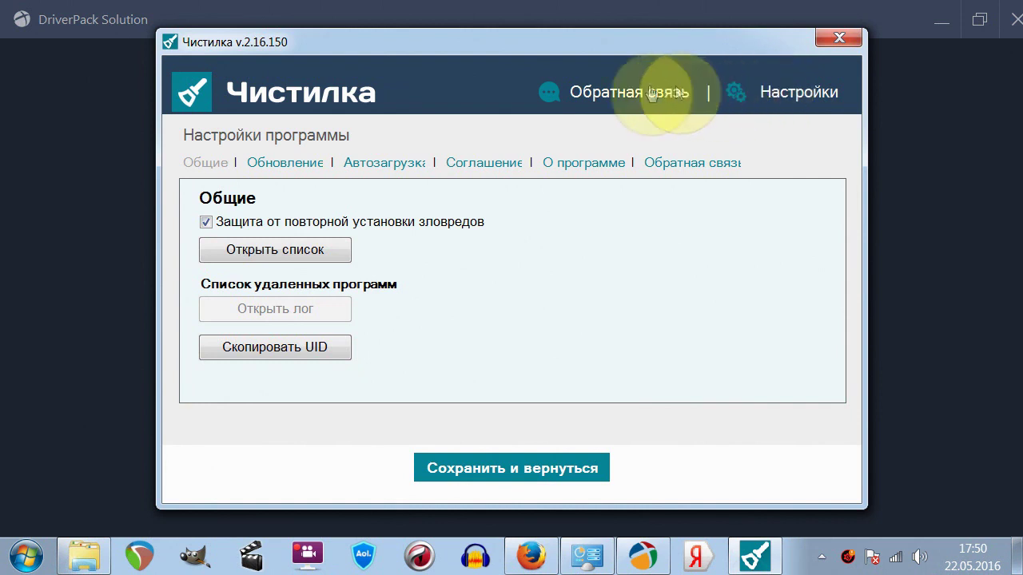
left_click(286, 163)
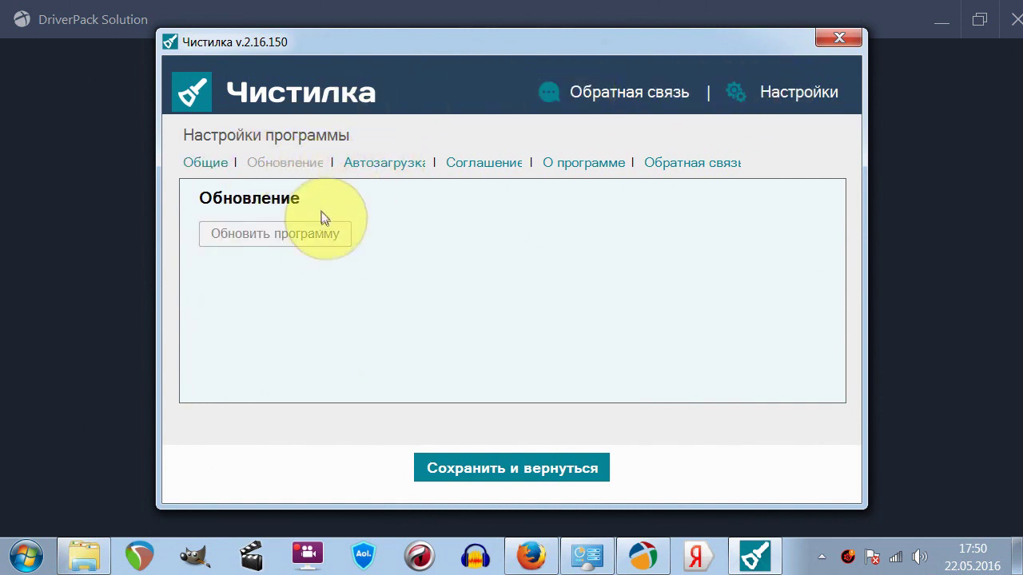
left_click(409, 164)
left_click(591, 165)
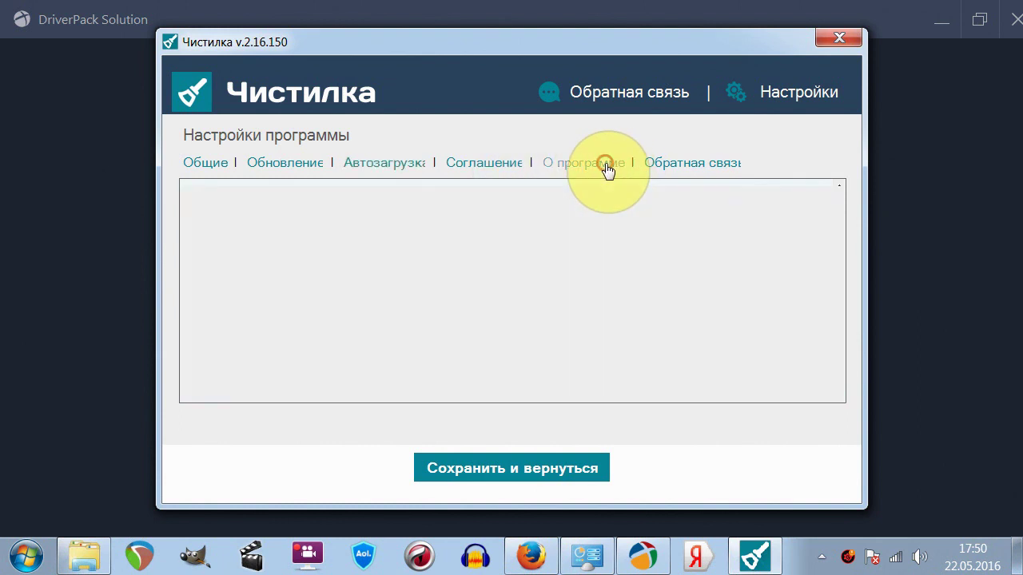
left_click(839, 40)
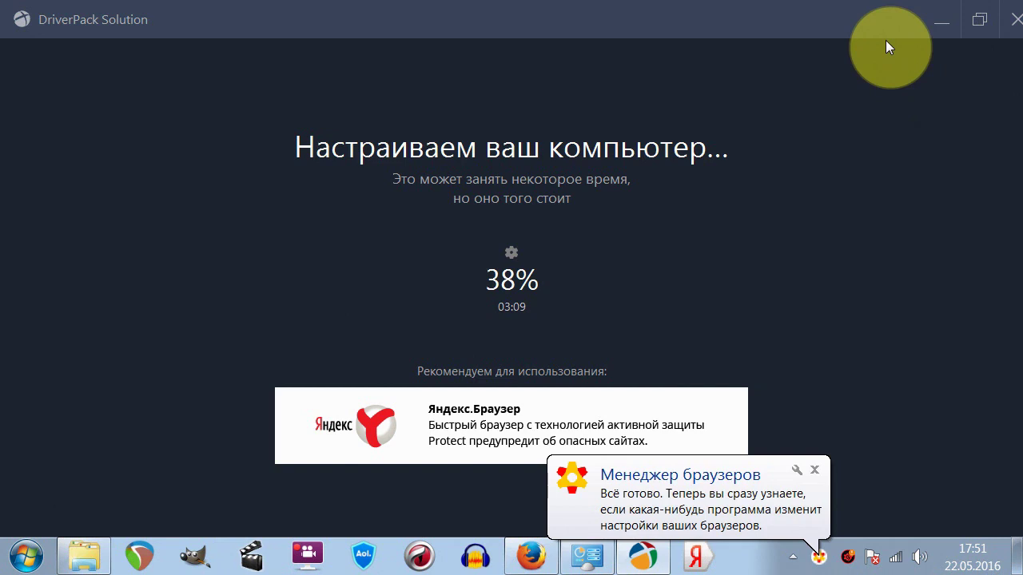
Step: Check the Менеджер браузеров icon added by the installation among the hidden notification icons
left_click(821, 558)
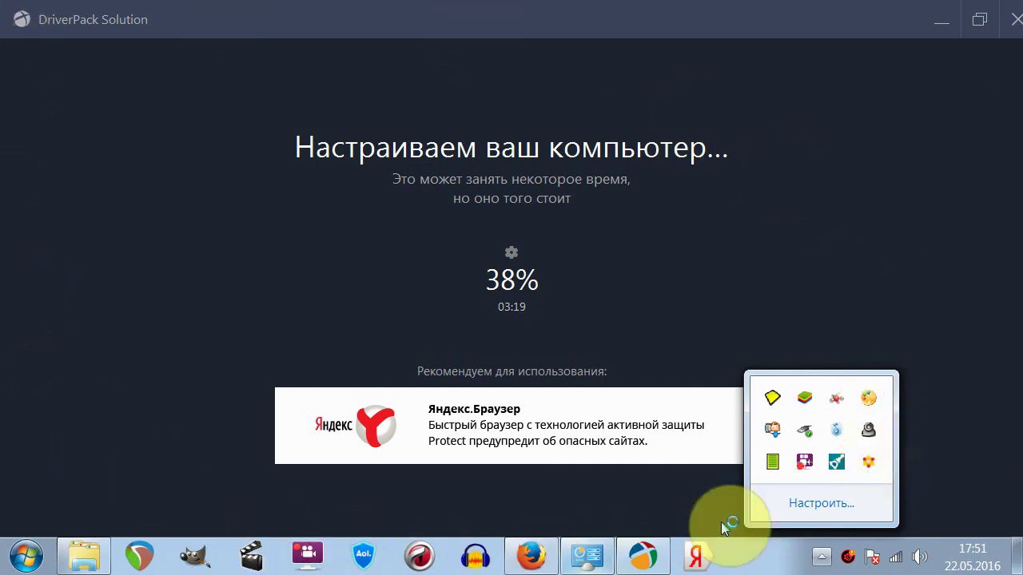
left_click(437, 122)
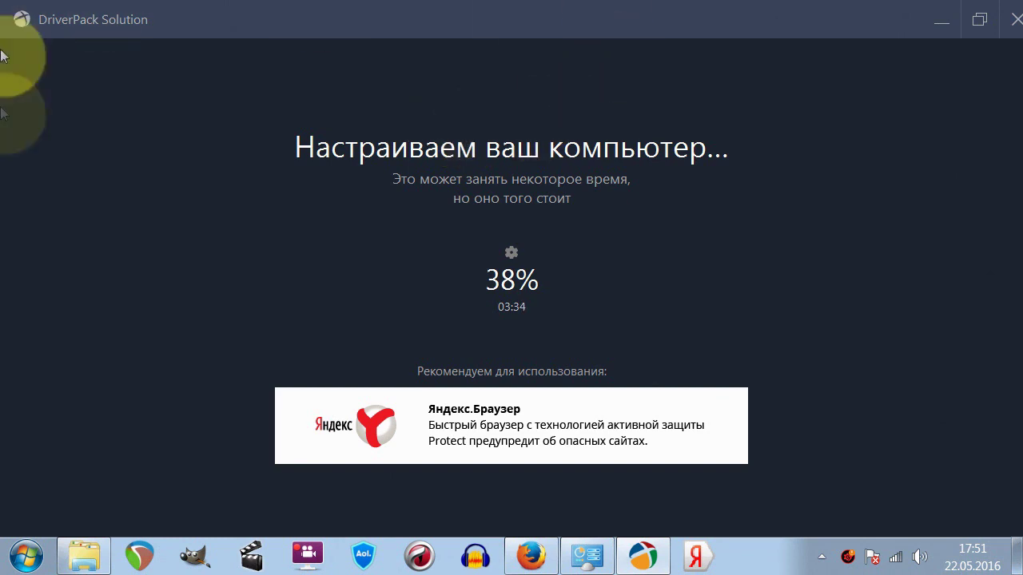
left_click(823, 558)
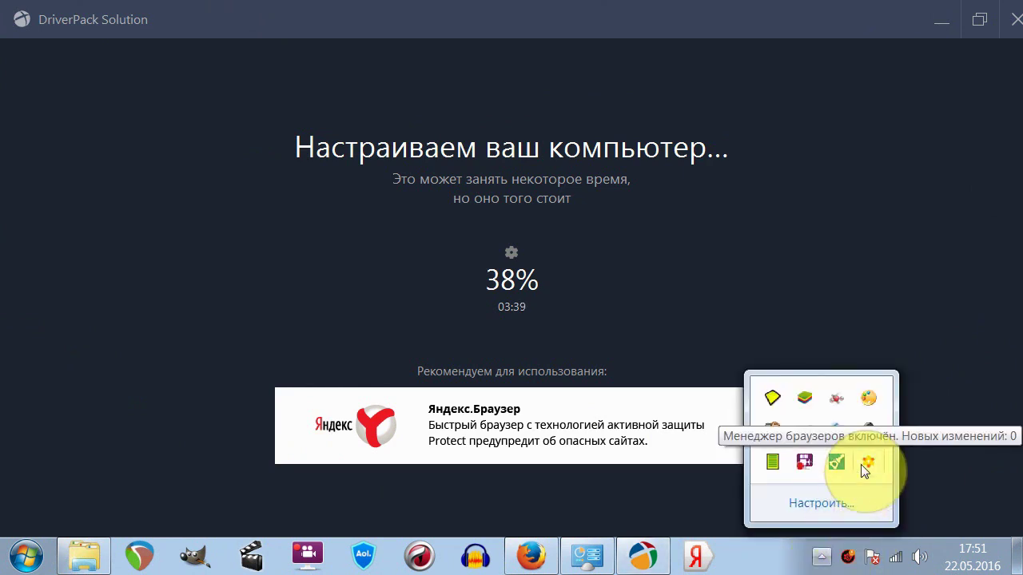
left_click(403, 19)
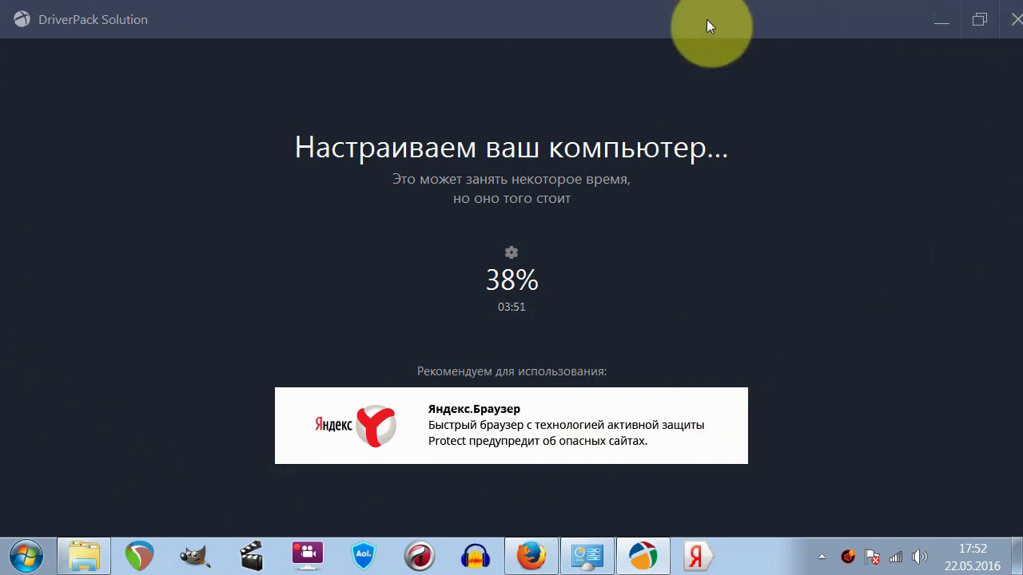
Step: Reopen Driver Booster, view its list of outdated device drivers, and check the hidden notification icons
left_click(849, 559)
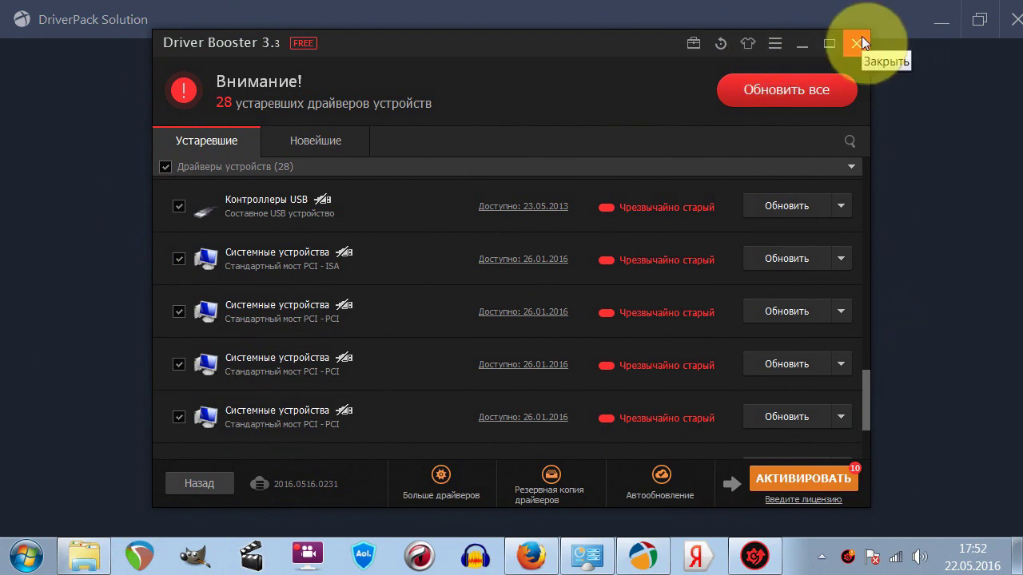
left_click_drag(865, 404, 876, 201)
left_click(945, 243)
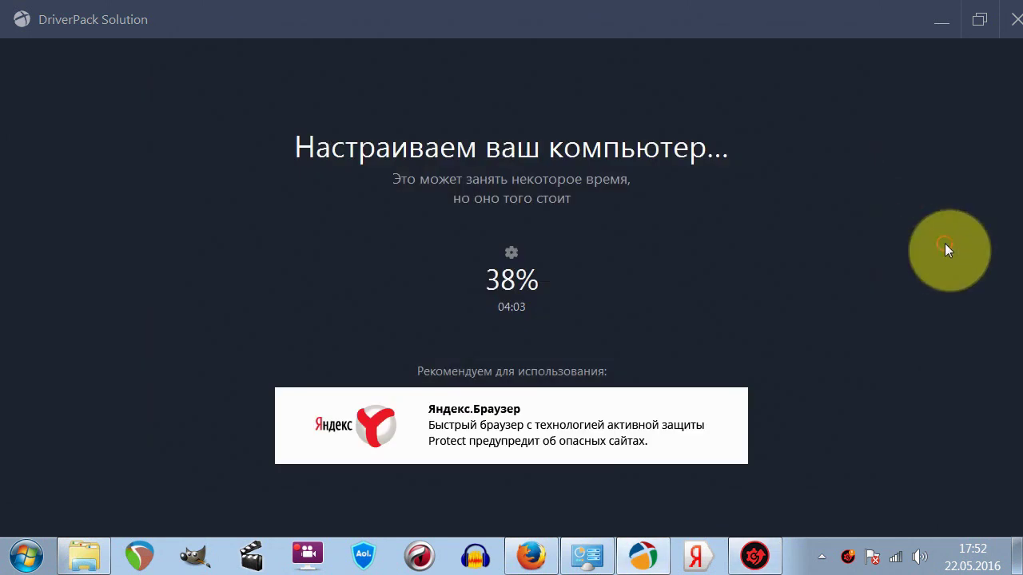
left_click(847, 557)
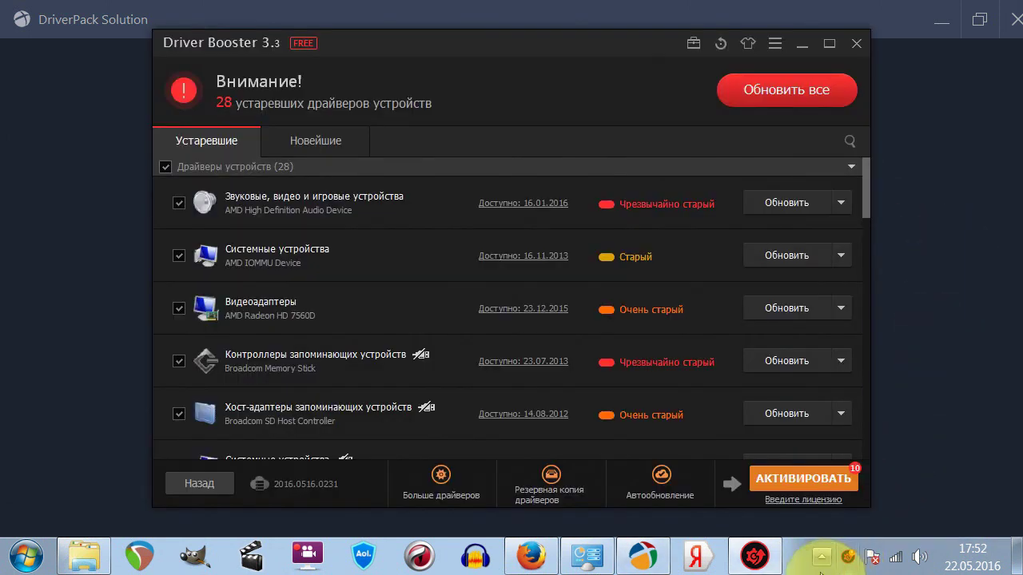
left_click(822, 557)
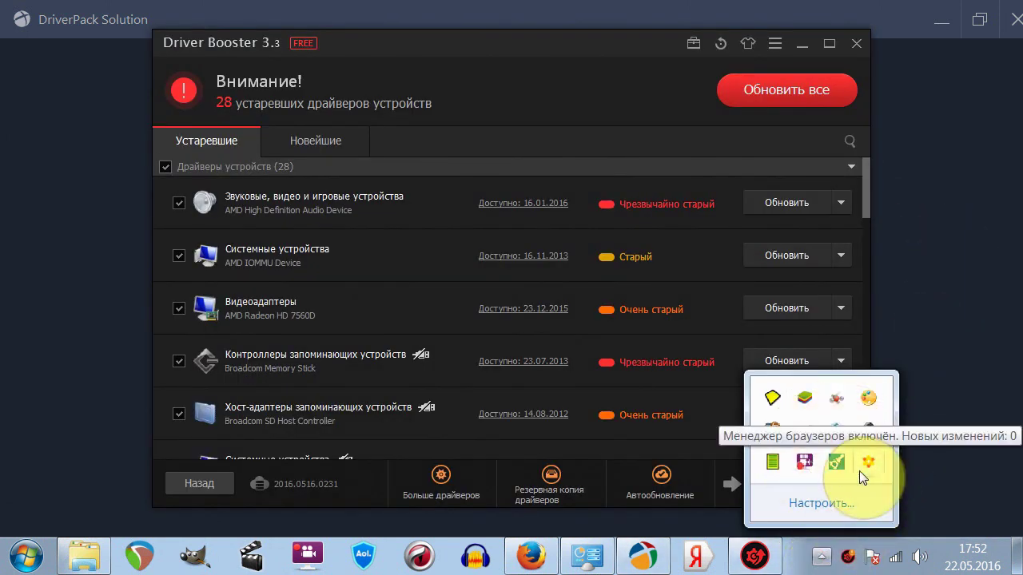
left_click(514, 6)
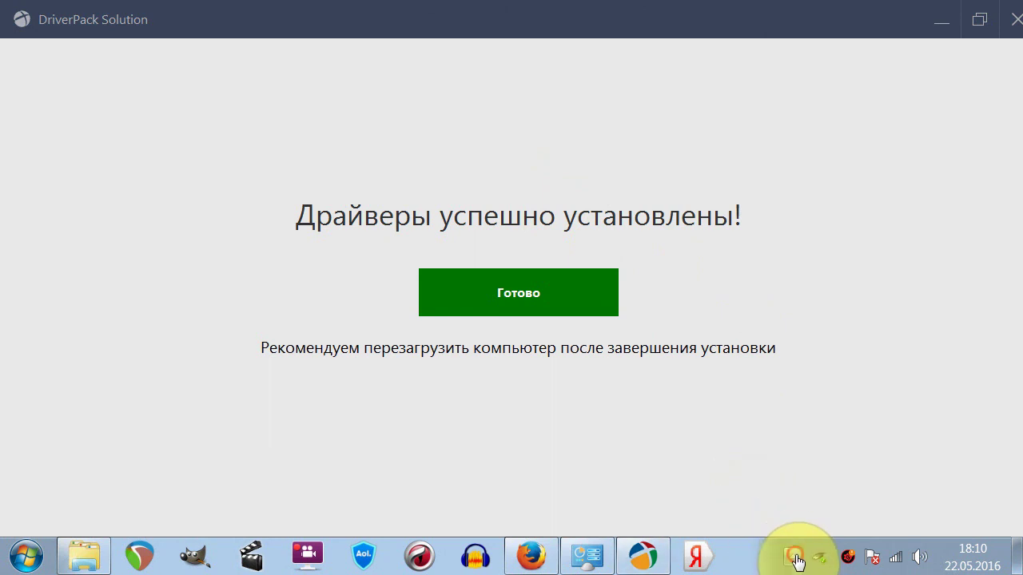
Step: Finish the completed DriverPack Solution installation and go to its Установка драйверов page
left_click(792, 556)
left_click(634, 128)
left_click(541, 295)
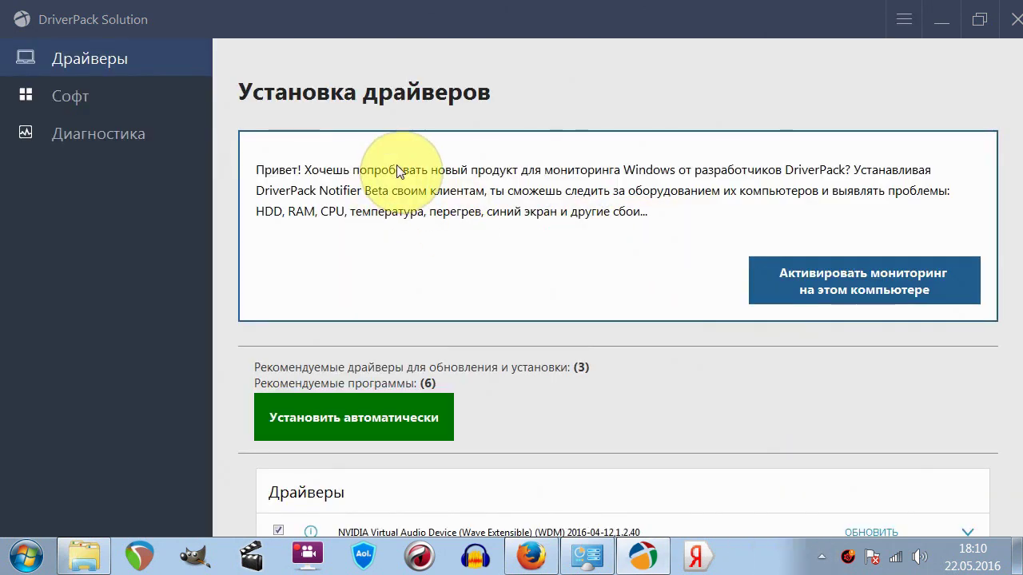